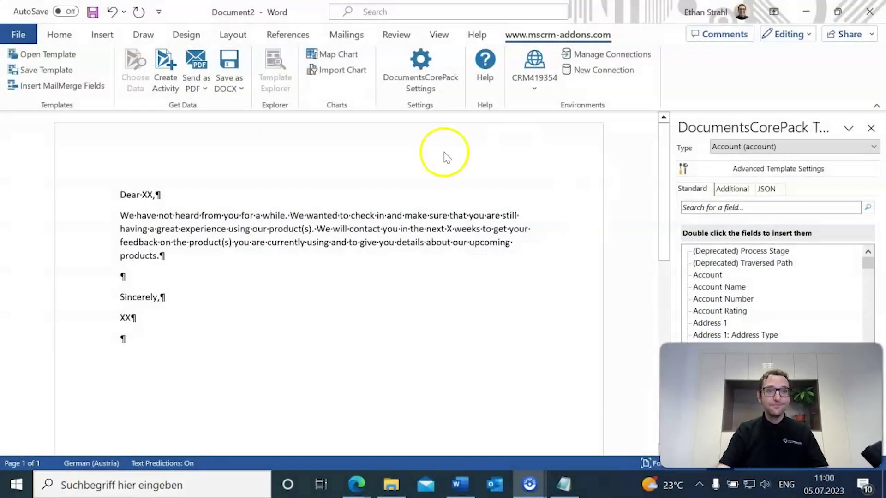
click(341, 290)
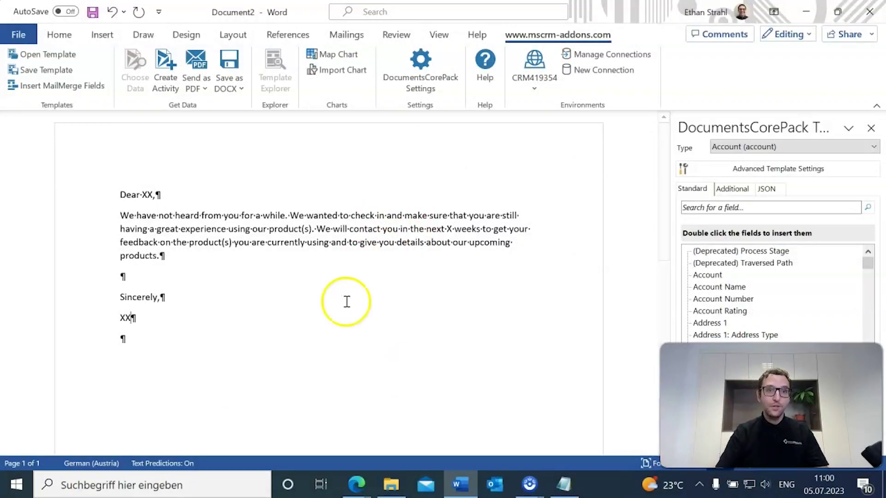
click(146, 266)
drag(145, 267, 123, 197)
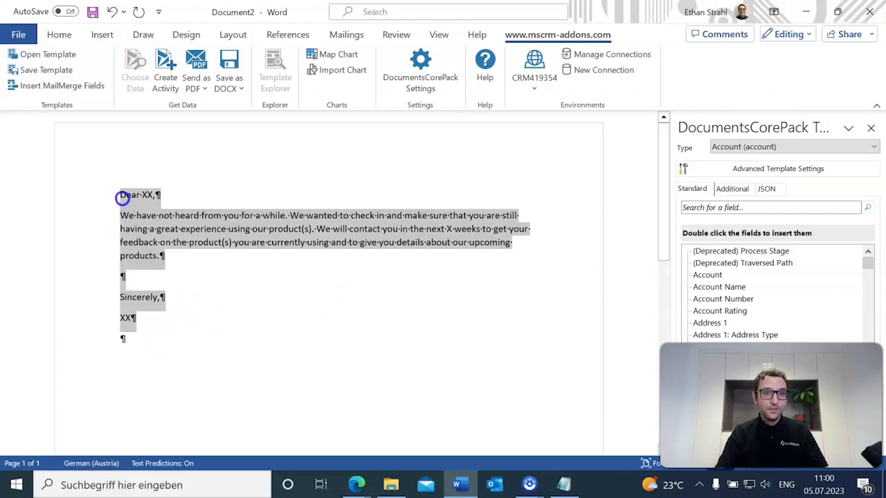
click(298, 286)
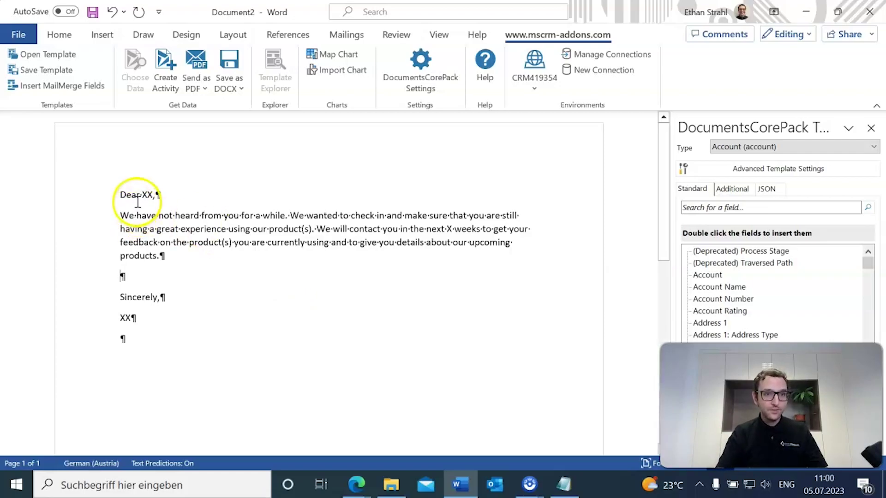
drag(121, 195, 153, 196)
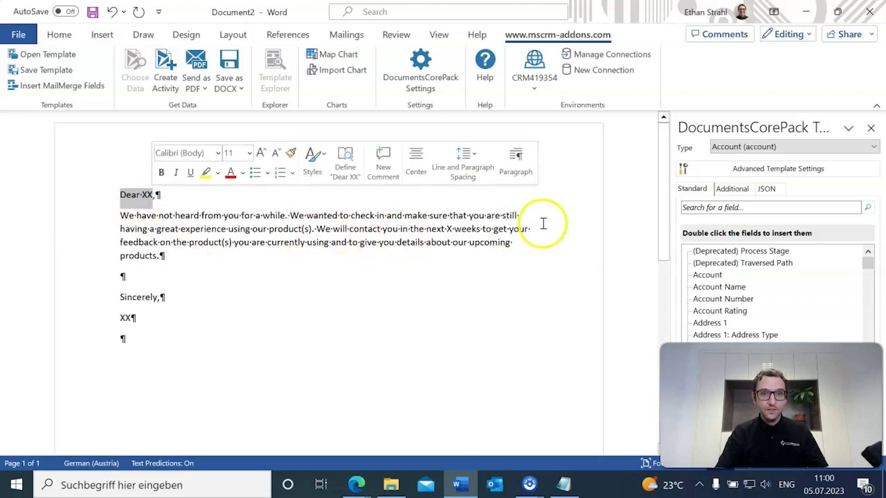
click(448, 226)
double_click(448, 226)
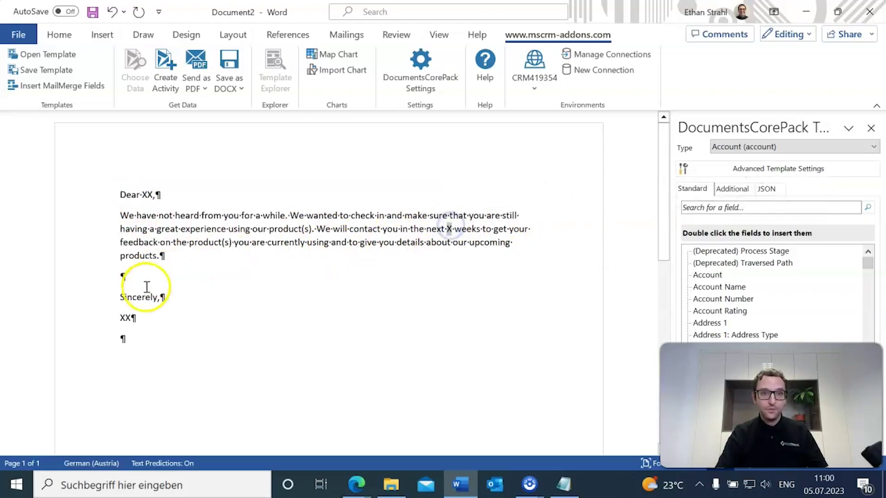
drag(138, 317, 117, 316)
click(283, 306)
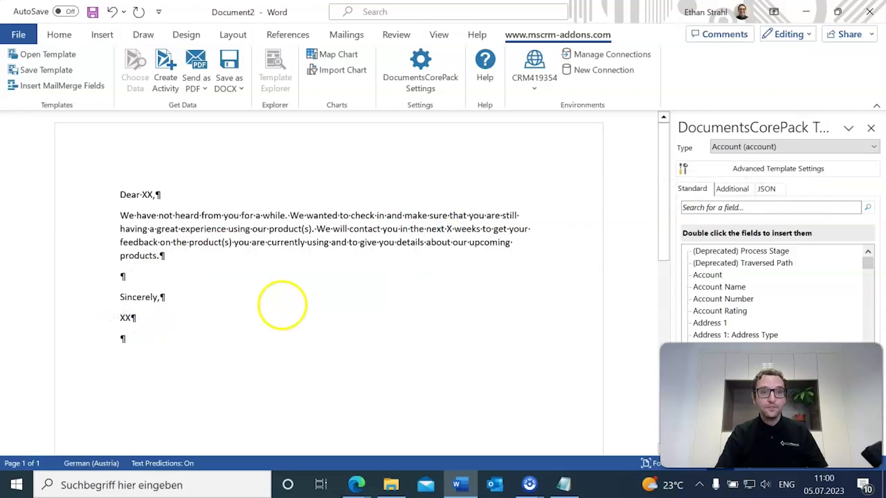
click(358, 188)
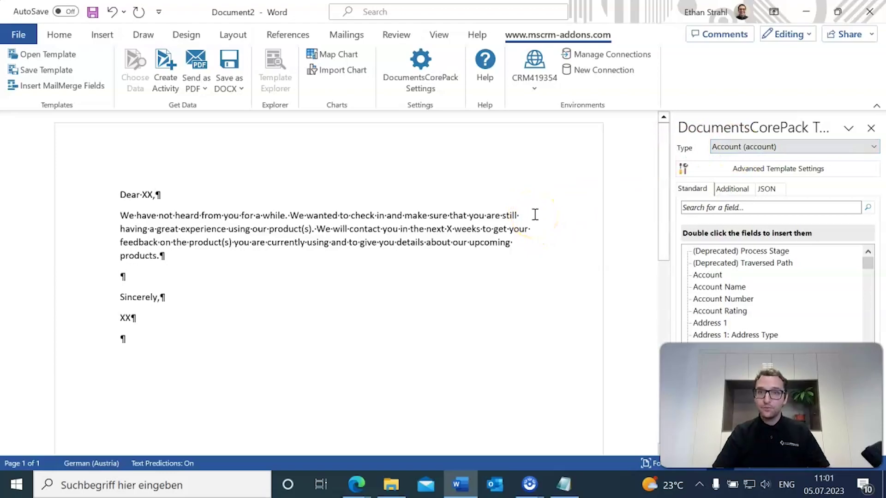
click(789, 149)
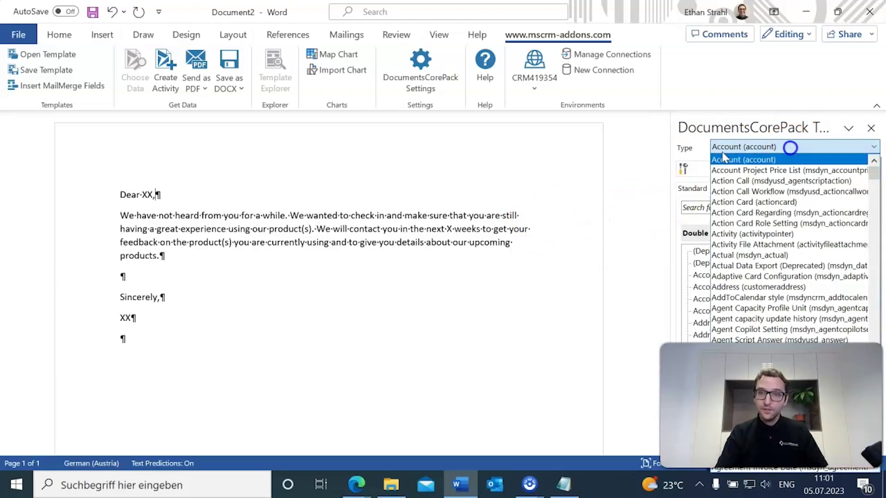
click(787, 159)
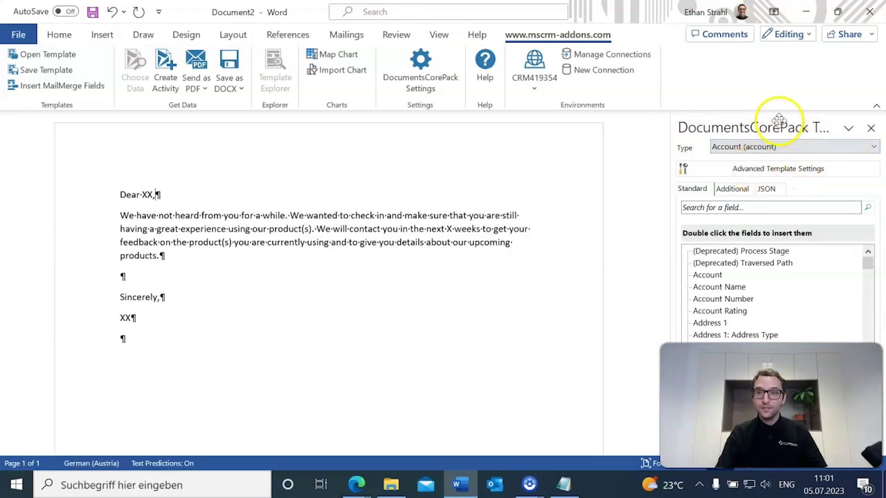
- In Advanced Template Settings, set the Document Name and Subject pattern to 'JSON Template'
click(792, 174)
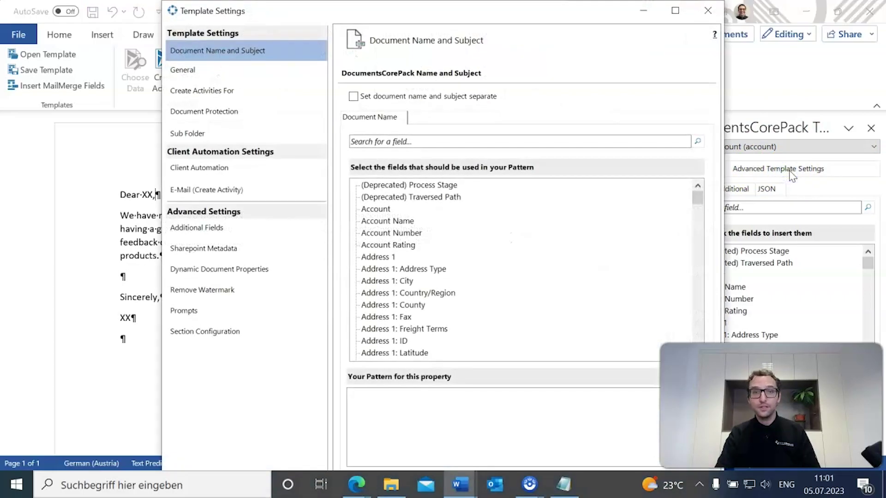
click(233, 61)
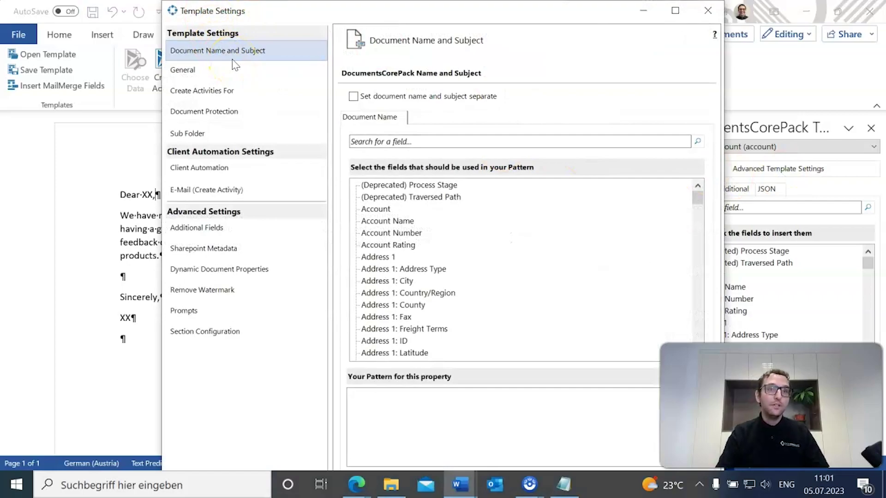
click(322, 48)
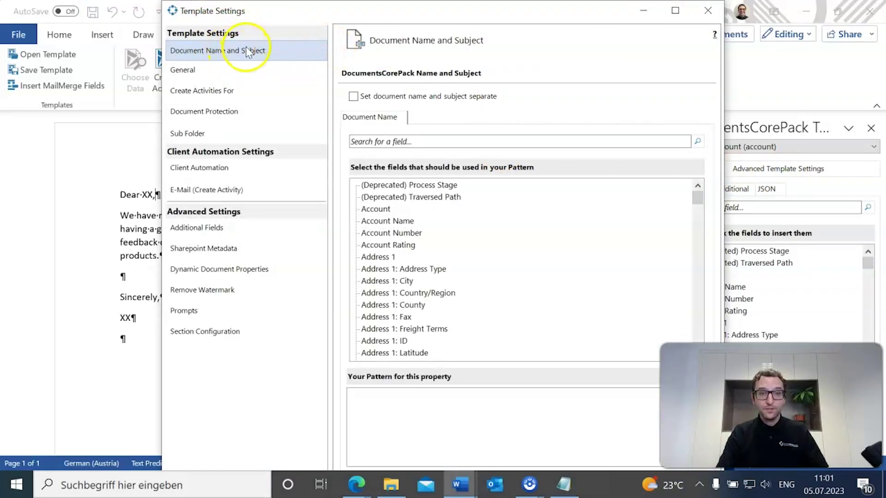
click(392, 404)
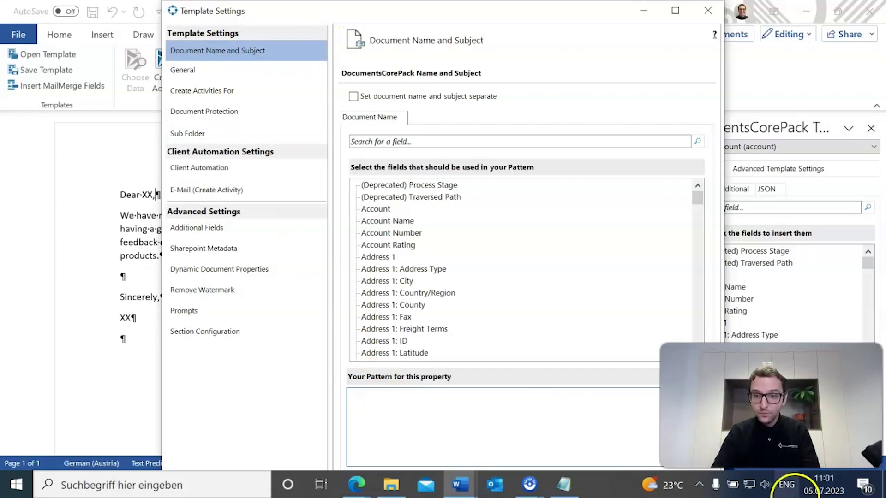
click(464, 429)
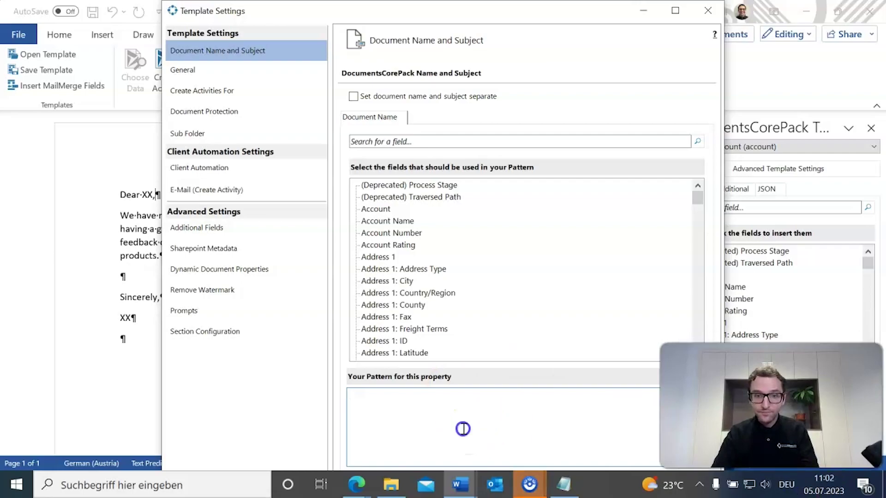
text(')
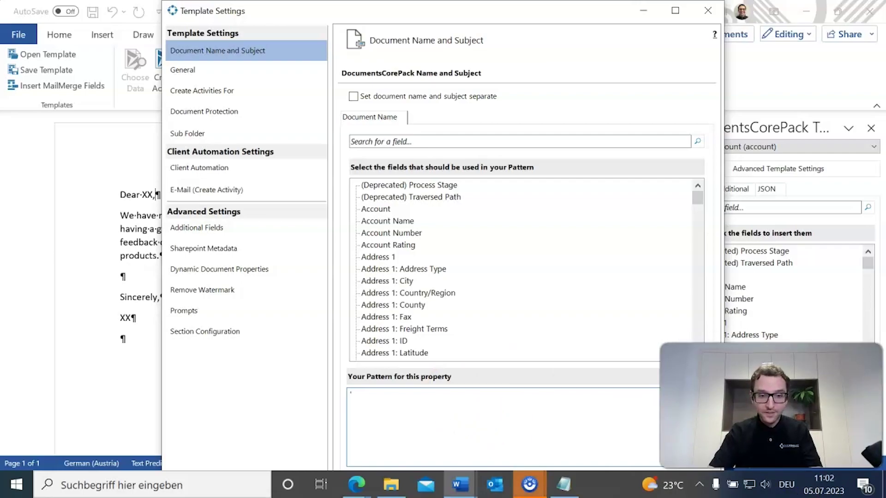
text(JSON)
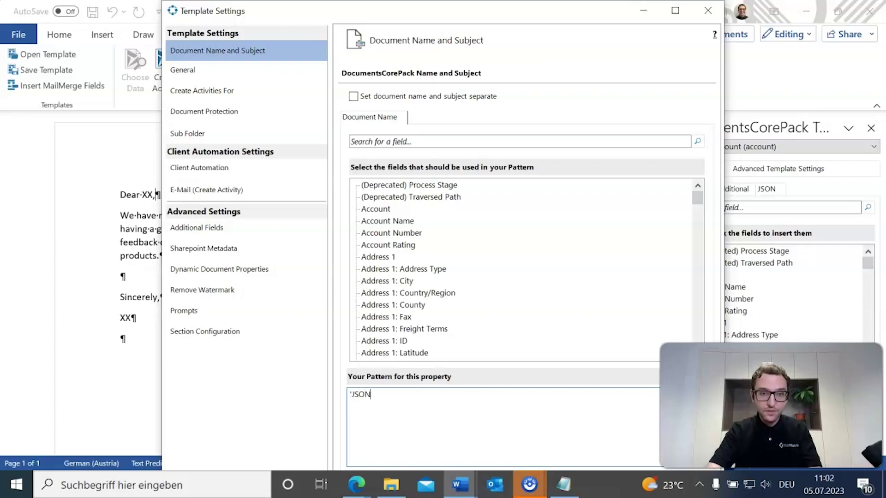
text( Follo)
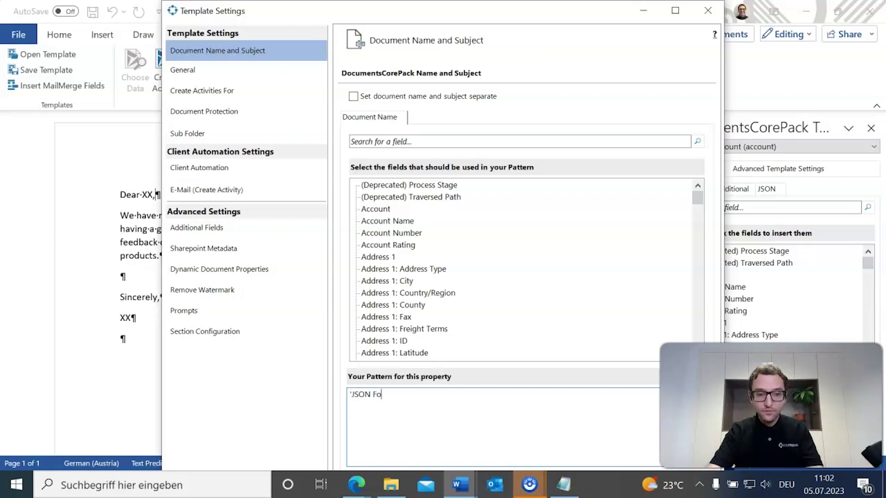
key(BackSpace)
key(BackSpace)
key(BackSpace)
key(BackSpace)
key(BackSpace)
key(BackSpace)
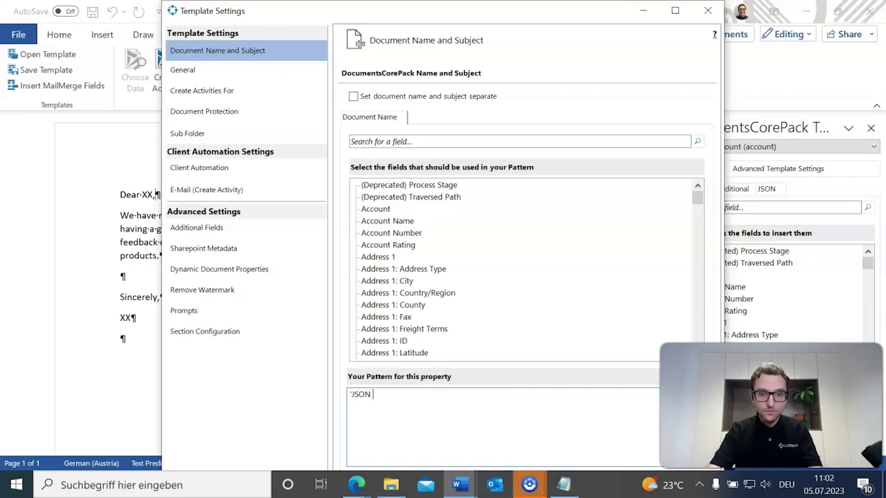
text(Template)
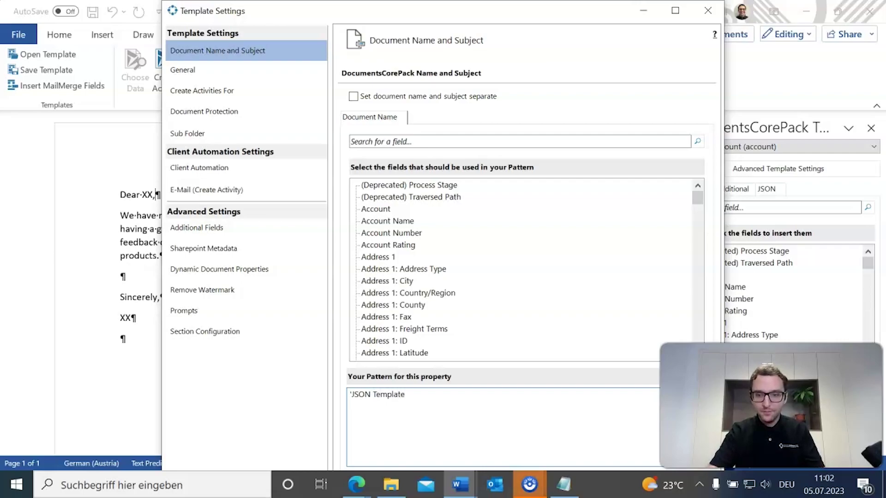
text(')
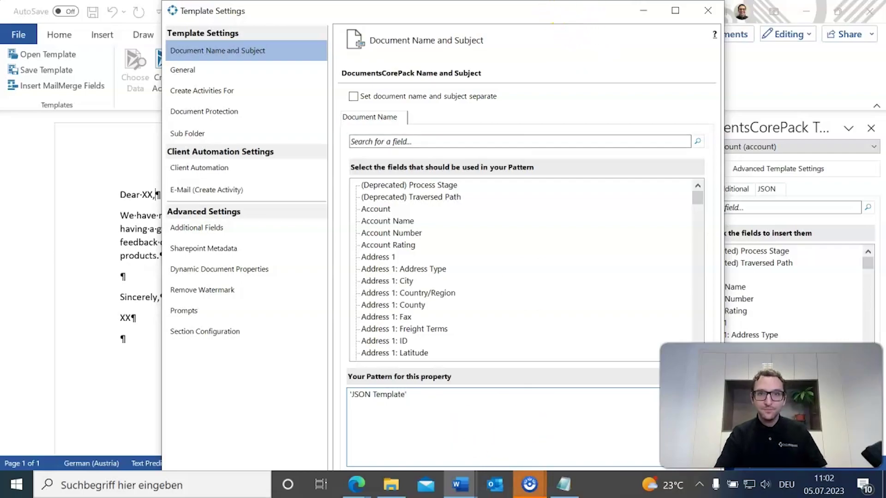
drag(560, 14, 536, 7)
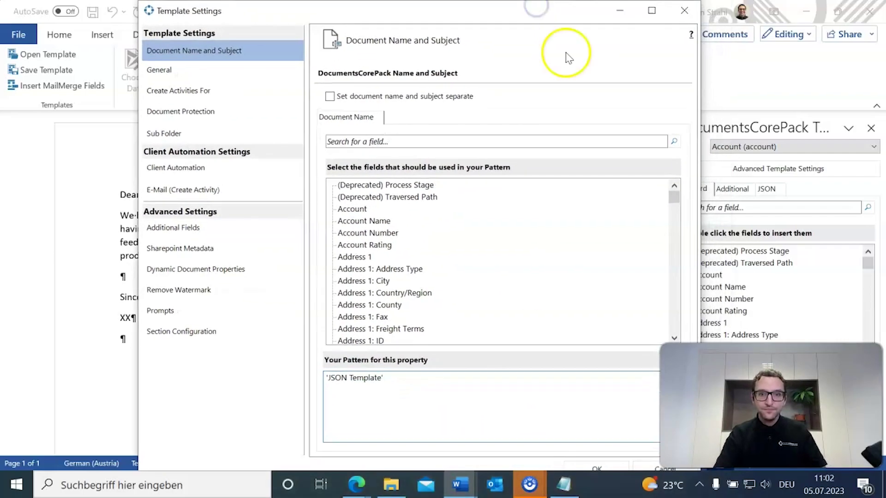
- Confirm the template settings with OK and show the JSON tab of the DocumentsCorePack pane
click(591, 461)
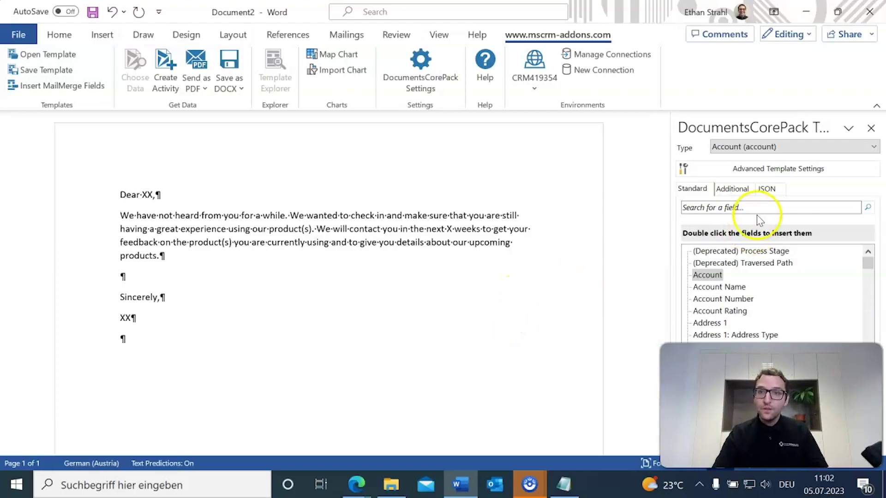
click(767, 190)
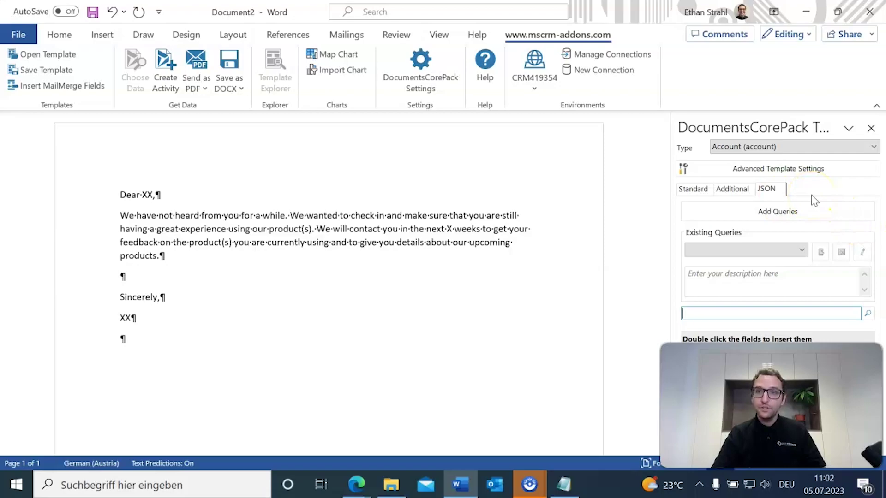
- Start a new JSON query with an empty schema and open the JSONVideo folder in File Explorer
click(770, 218)
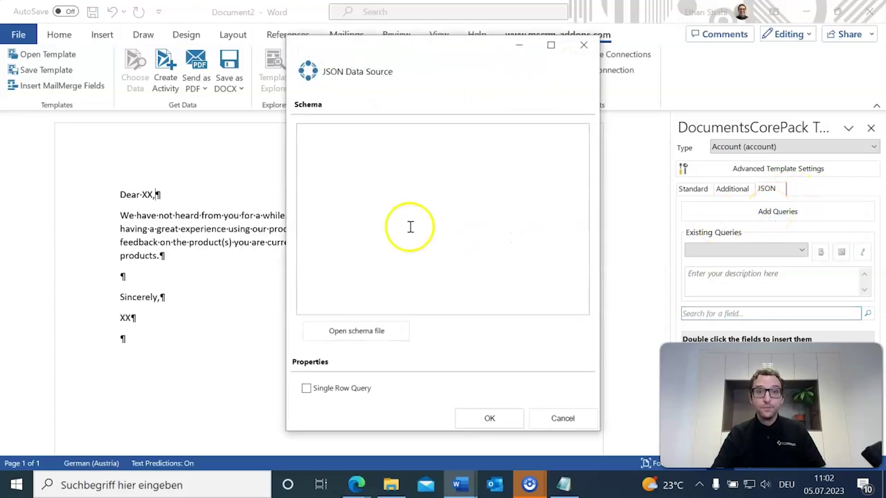
click(410, 226)
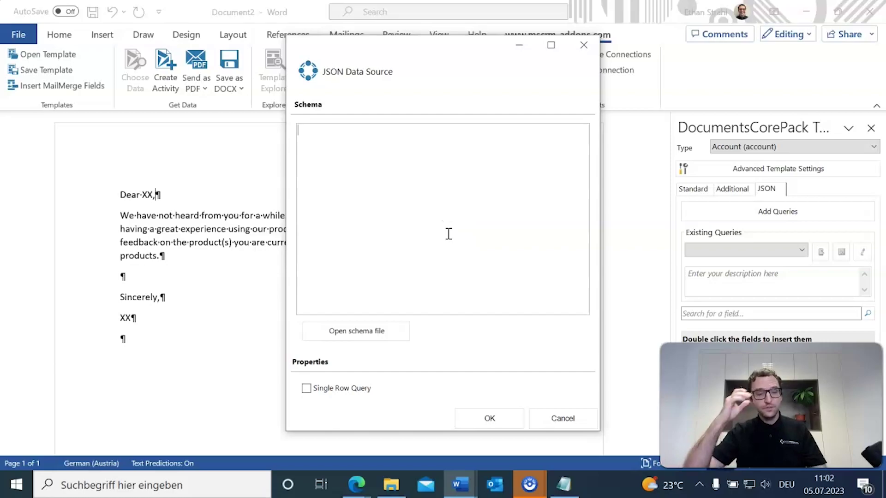
click(397, 176)
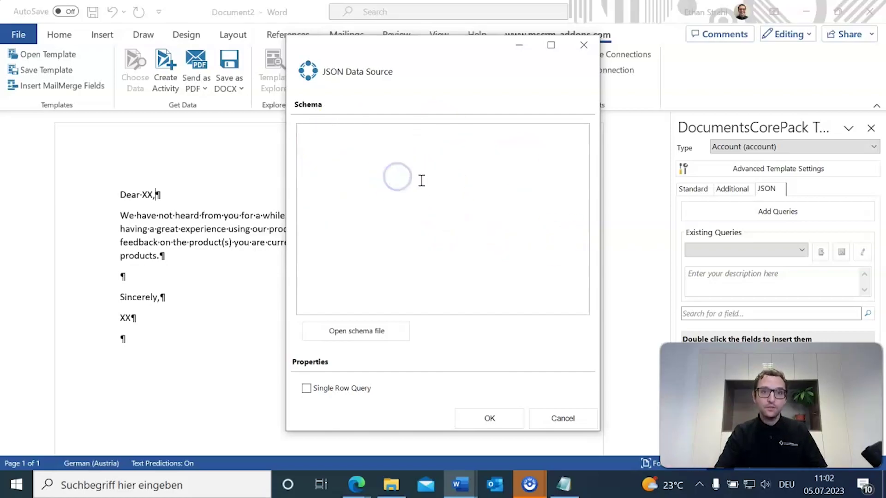
click(382, 332)
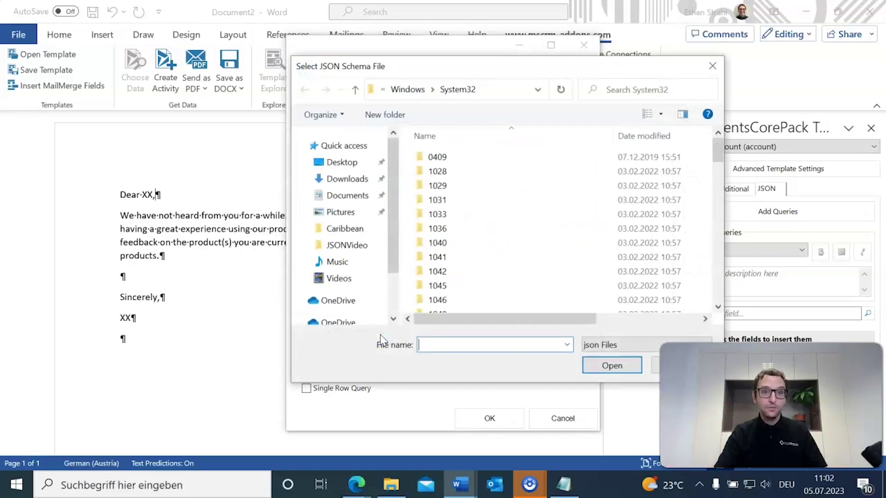
click(652, 367)
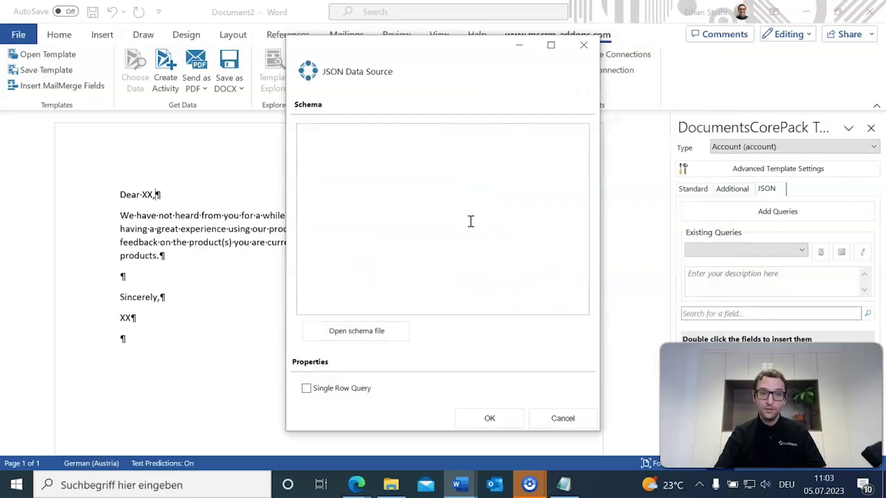
click(391, 485)
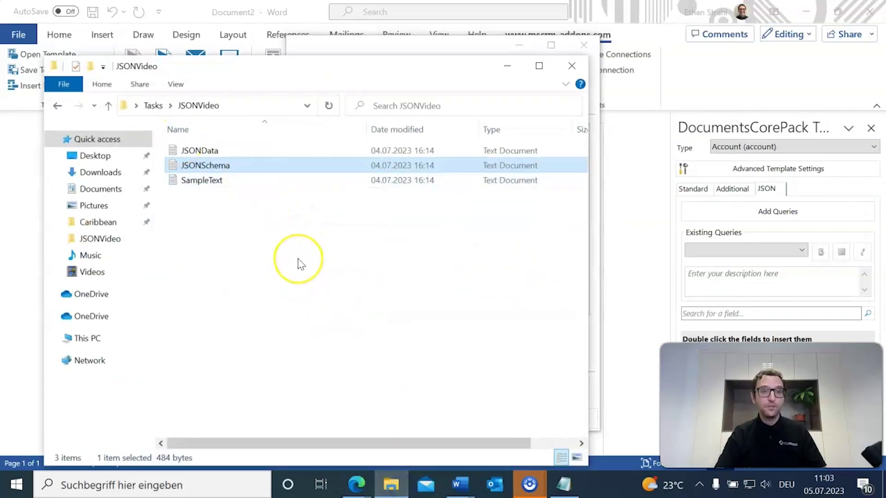
- Open JSONSchema in Notepad, select its whole schema, then minimize Notepad and File Explorer
double_click(230, 166)
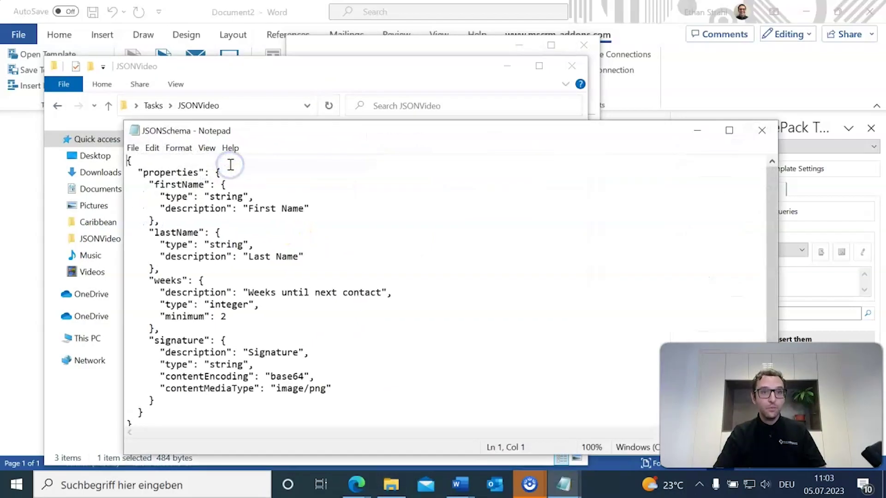
click(337, 307)
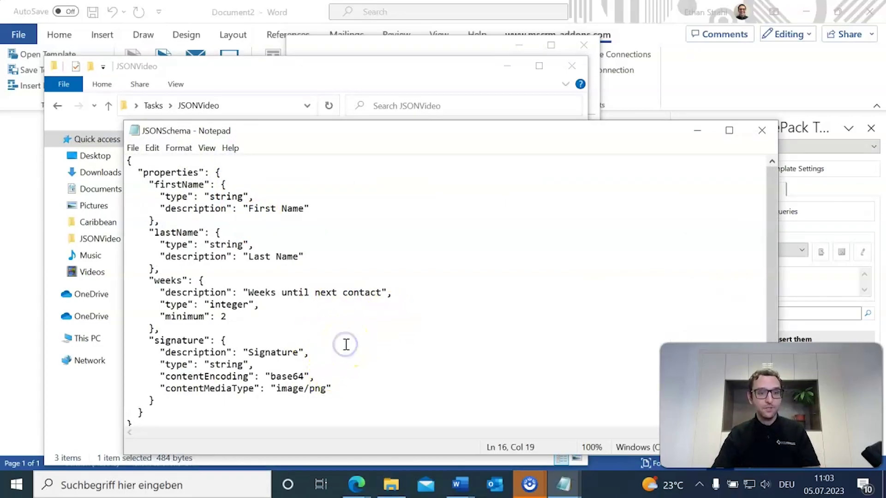
key(ctrl+a)
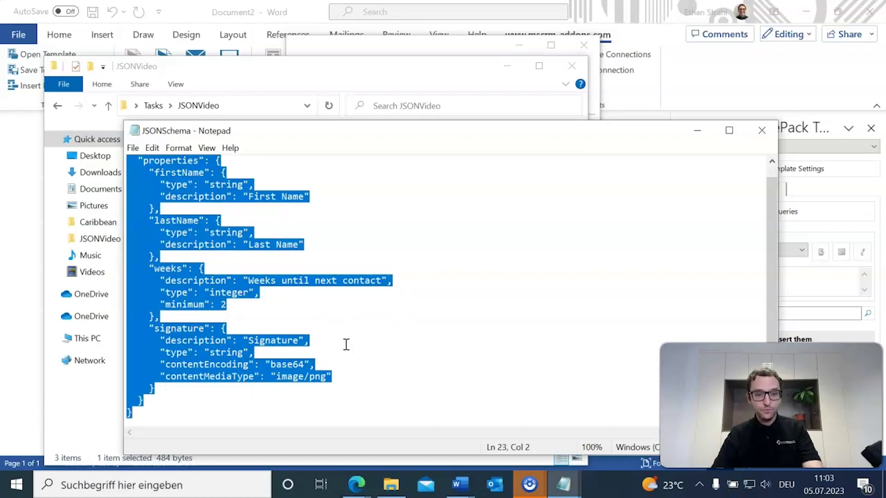
click(697, 130)
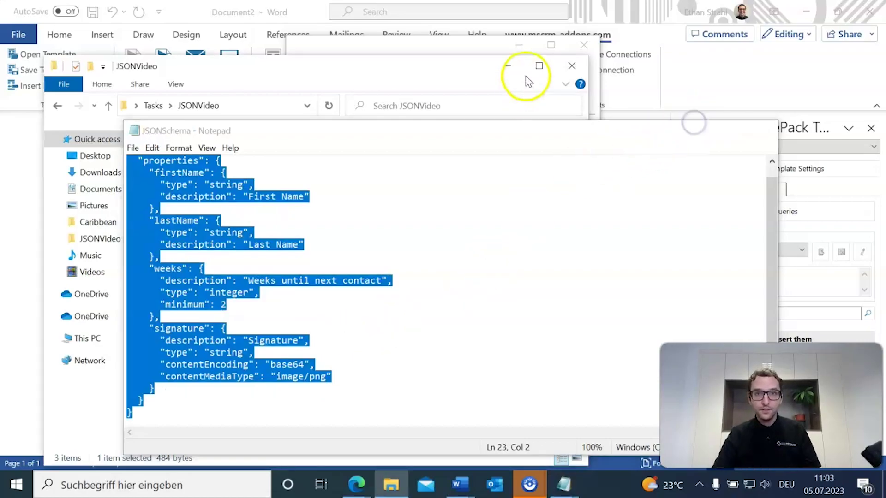
click(506, 70)
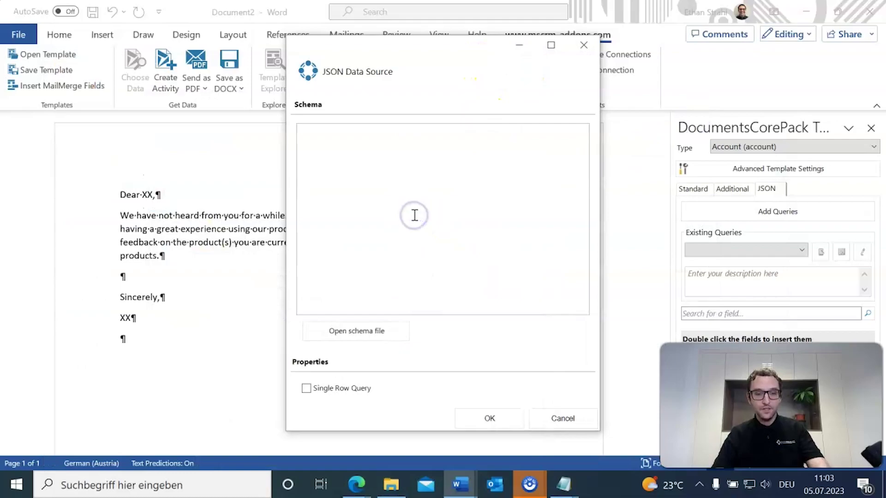
- Paste the schema and review its lastName, integer weeks and base64 signature definitions
key(ctrl+v)
scroll(439, 204, up, 2)
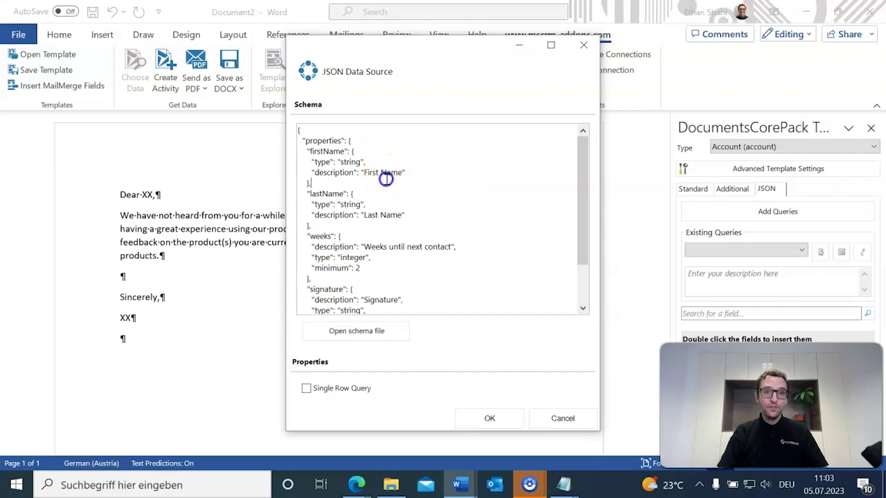
click(381, 215)
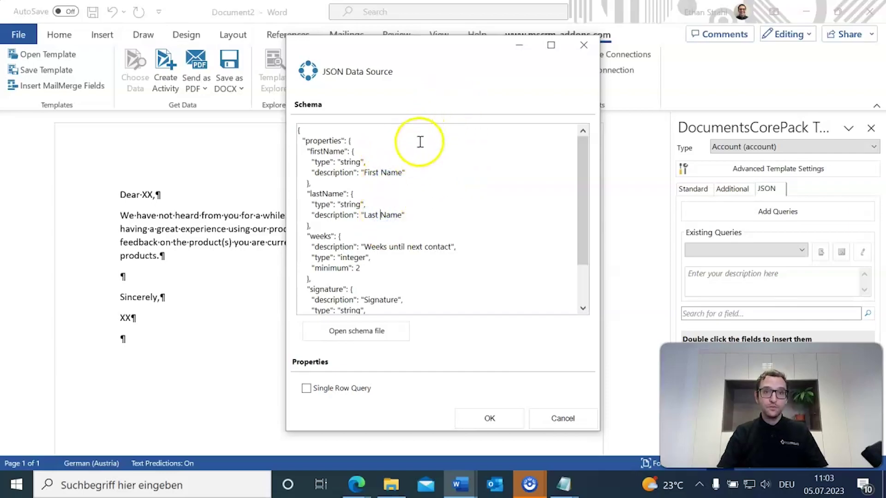
scroll(418, 152, down, 1)
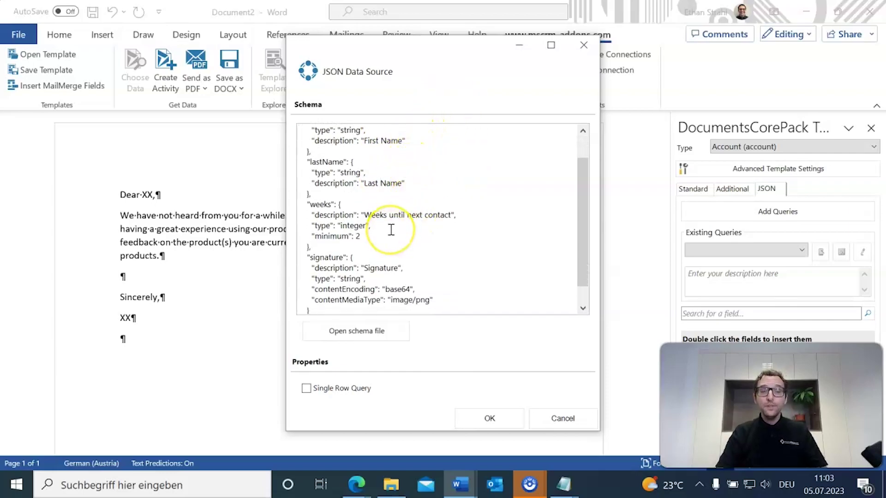
click(359, 225)
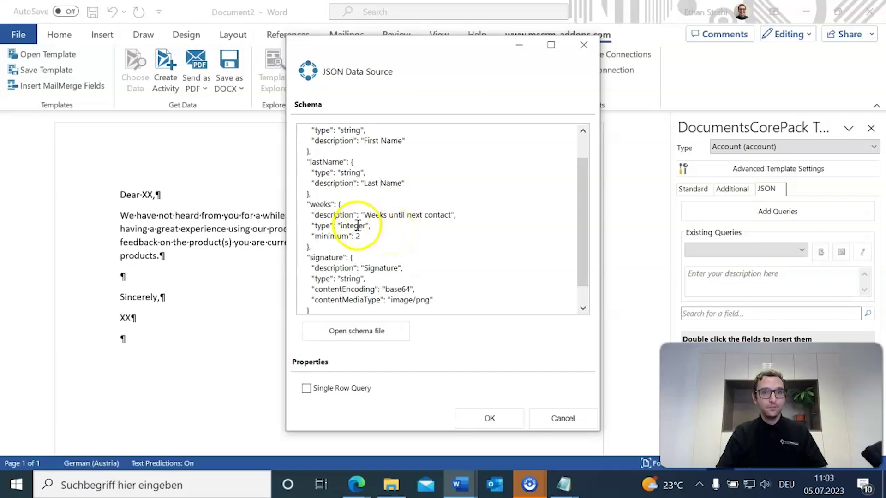
scroll(461, 223, down, 1)
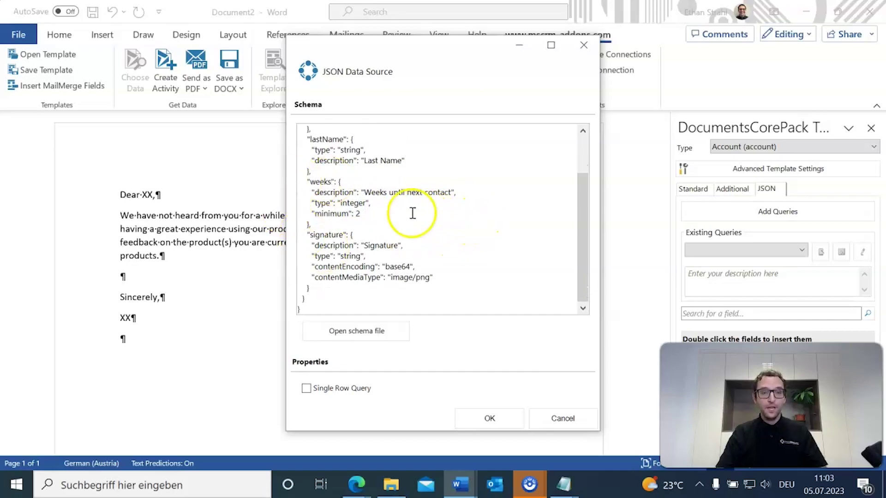
click(375, 245)
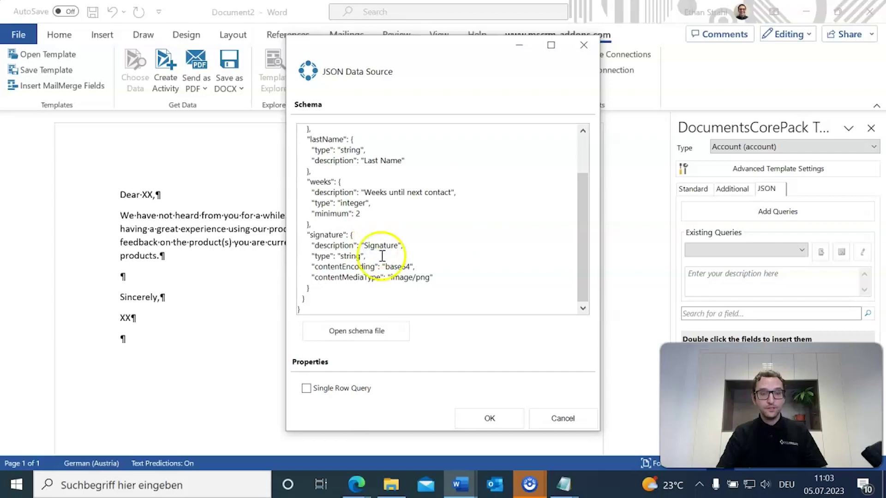
click(364, 256)
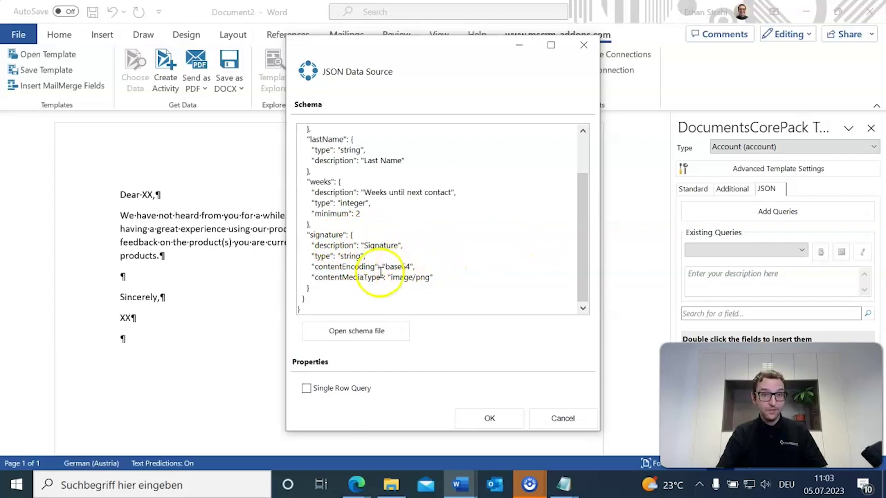
drag(419, 266, 353, 271)
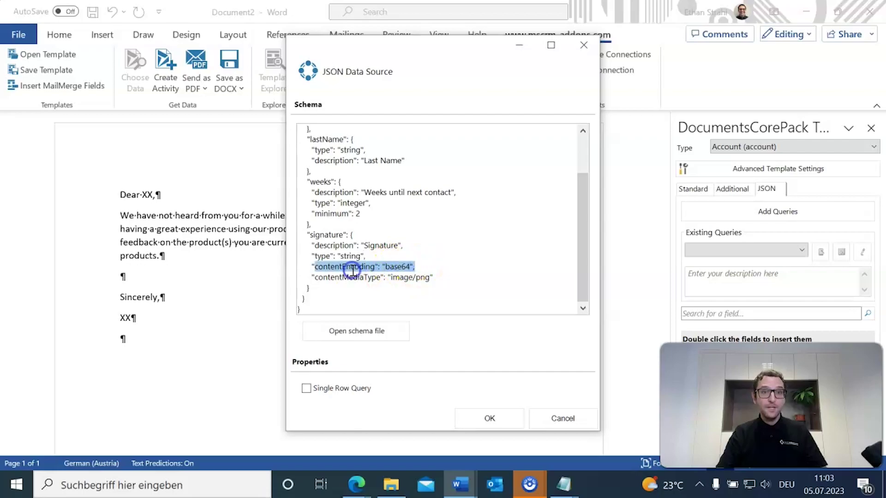
click(466, 262)
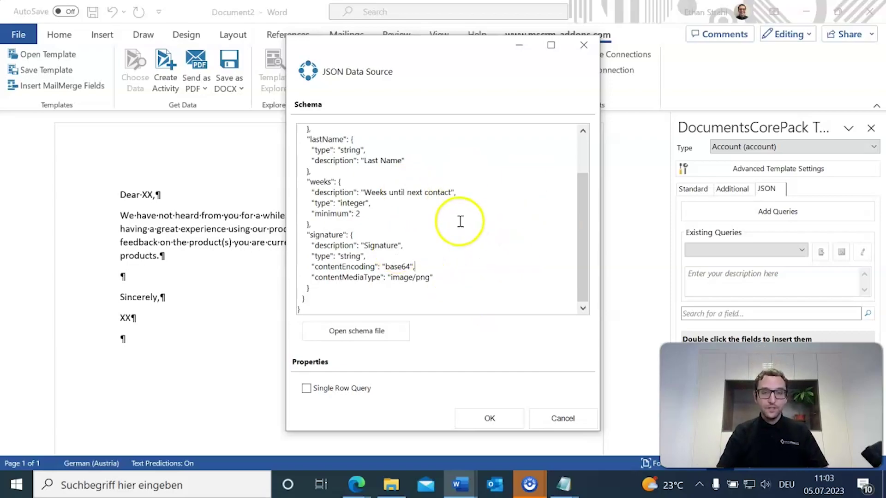
- Make it a single-row query and create the tablejson1 JSON query
scroll(459, 221, up, 2)
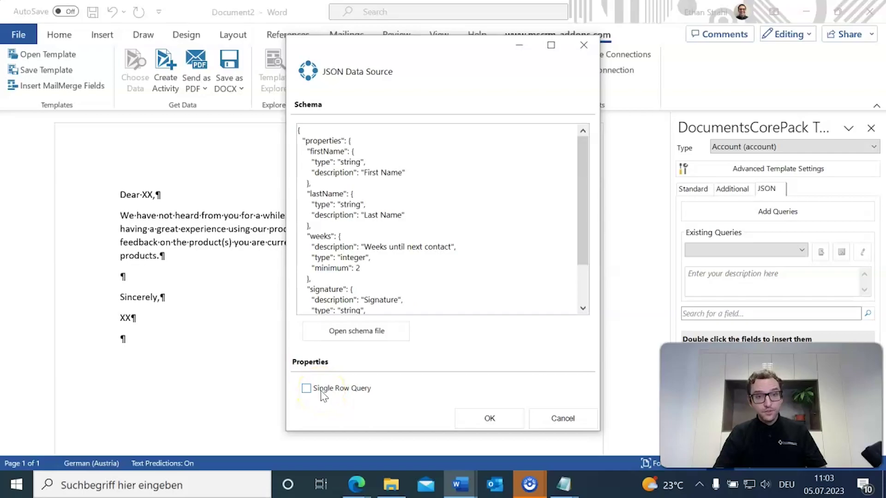
click(306, 389)
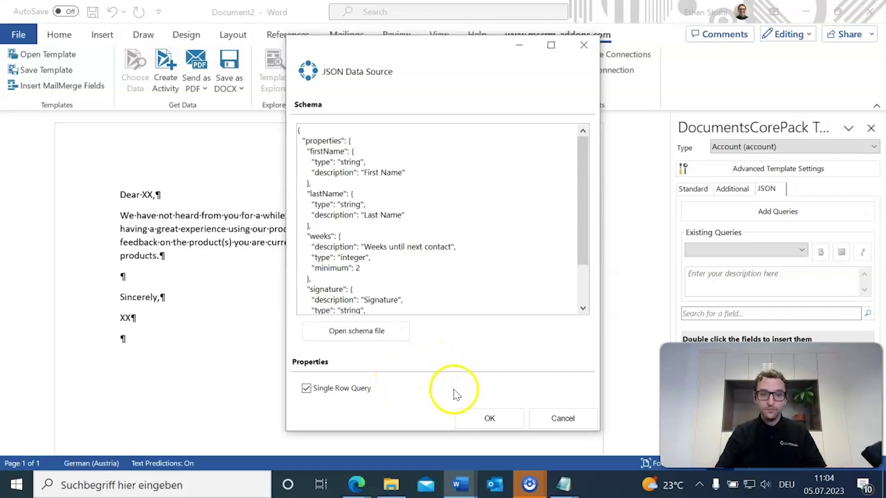
click(489, 418)
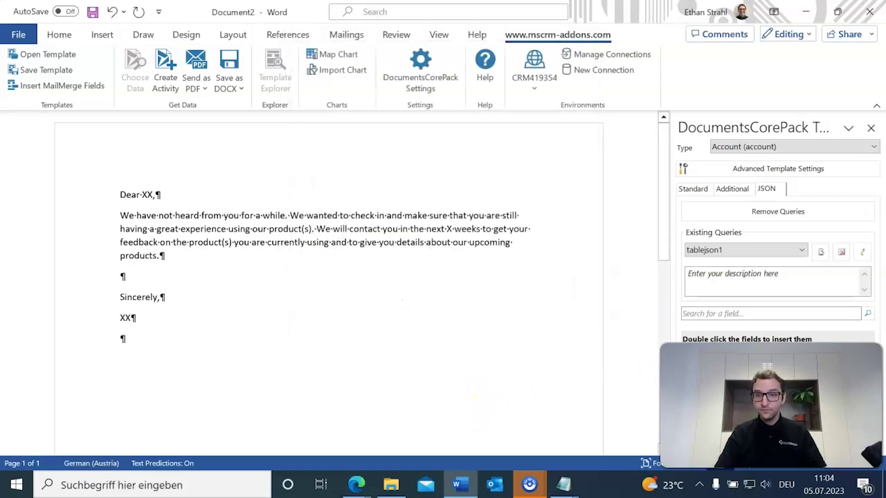
- Review the Last Name, Weeks until next contact and Signature fields in the pane
drag(867, 383, 561, 385)
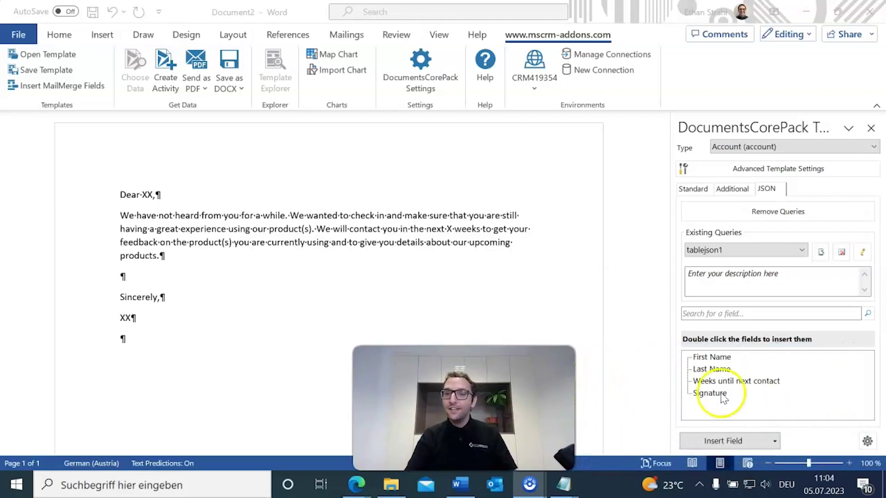
click(709, 362)
click(711, 369)
click(760, 387)
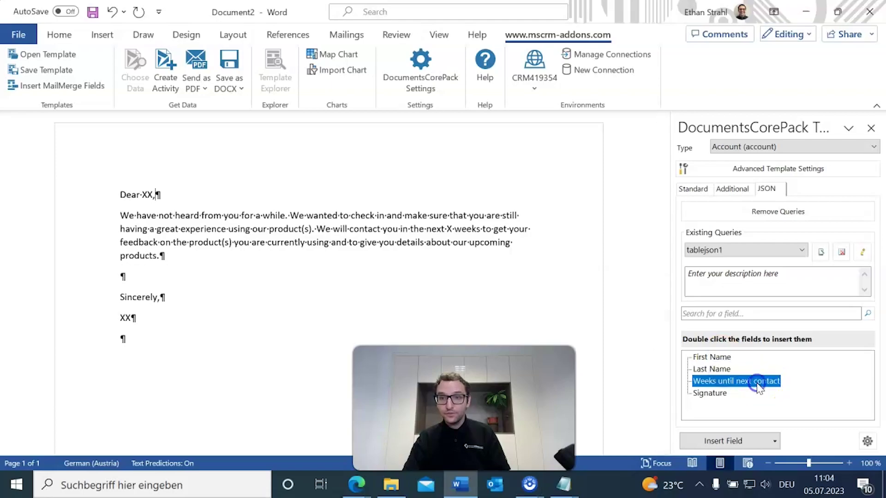
click(715, 394)
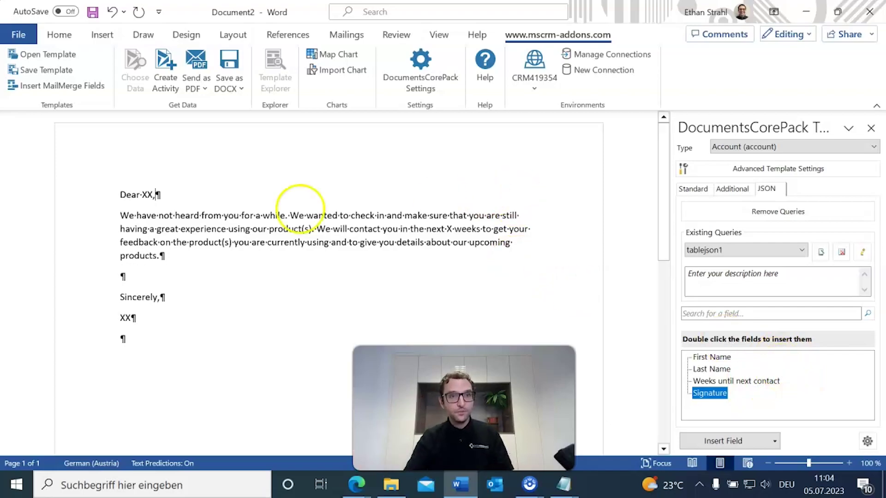
- Replace XX in the greeting with the <<firstName>> <<lastName>> merge fields
click(156, 196)
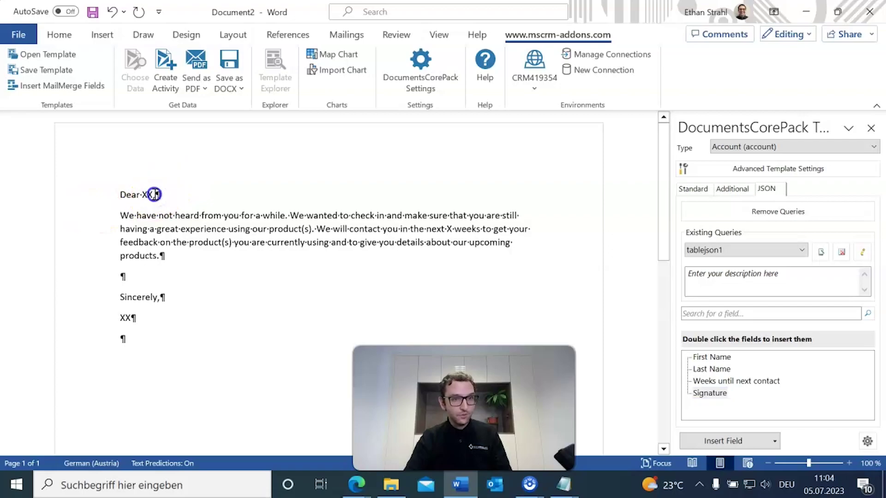
click(153, 193)
key(BackSpace)
key(BackSpace)
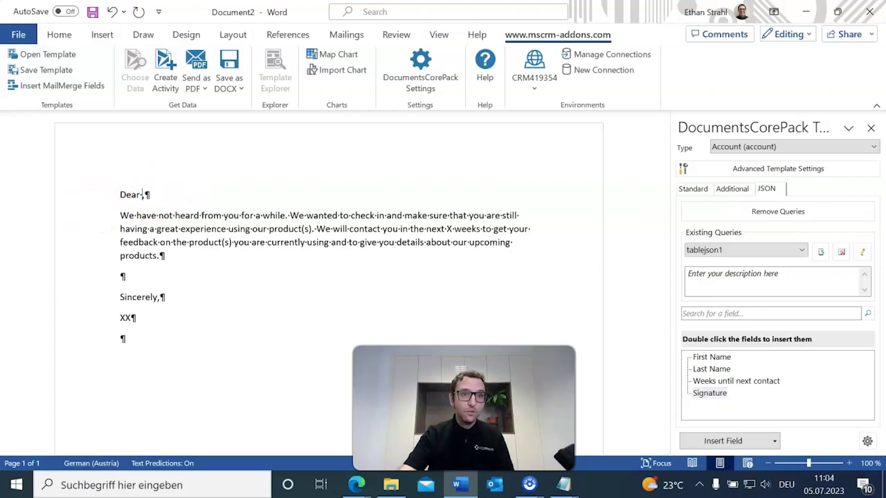
double_click(705, 359)
click(203, 194)
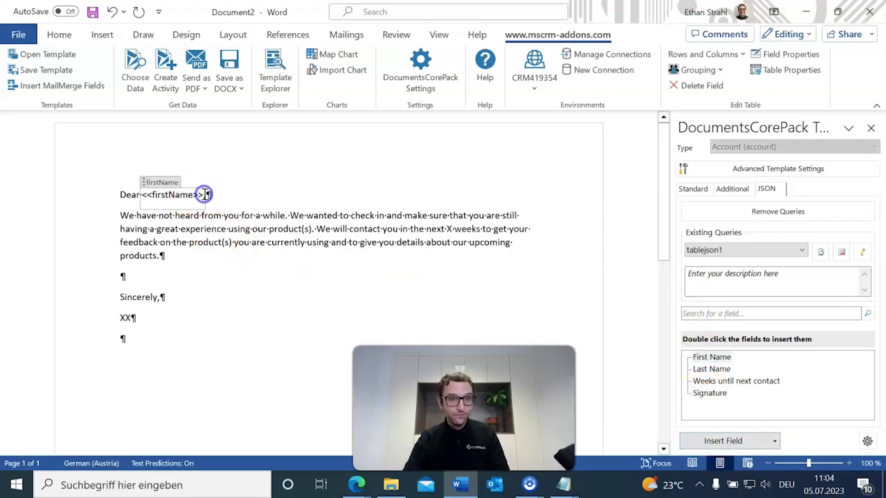
key(Right)
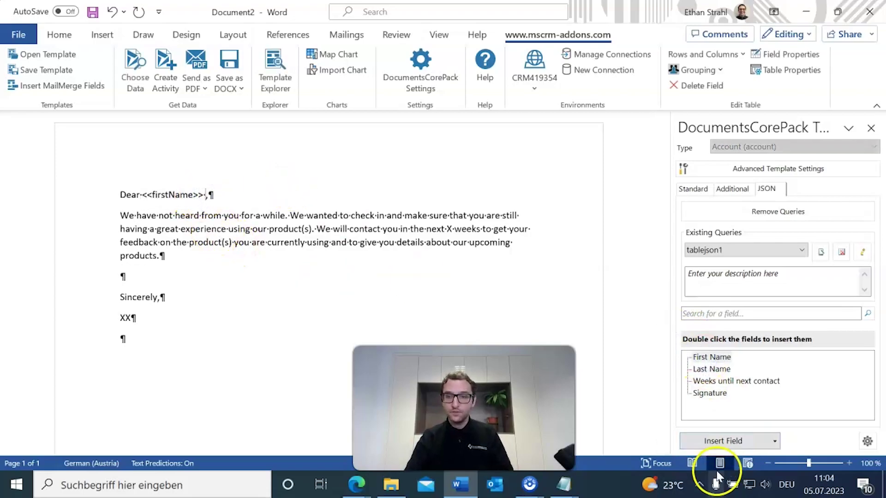
double_click(698, 369)
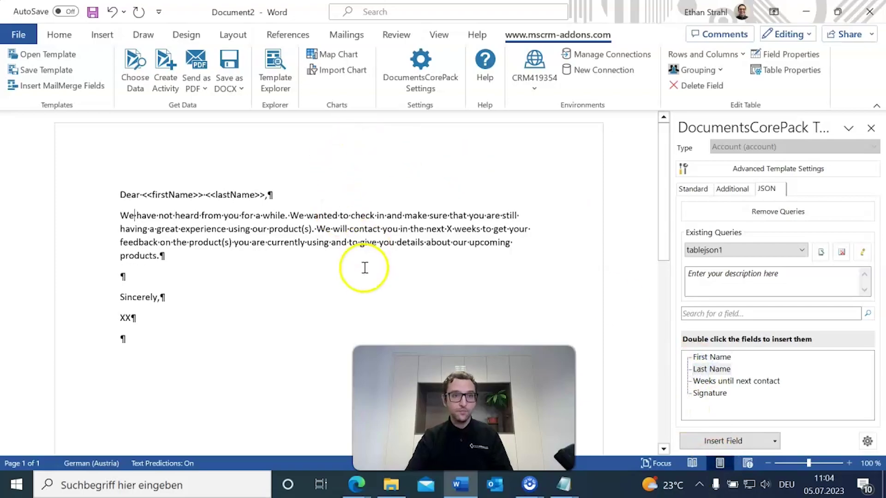
- Replace the X before 'weeks' with the <<weeks>> merge field
click(368, 227)
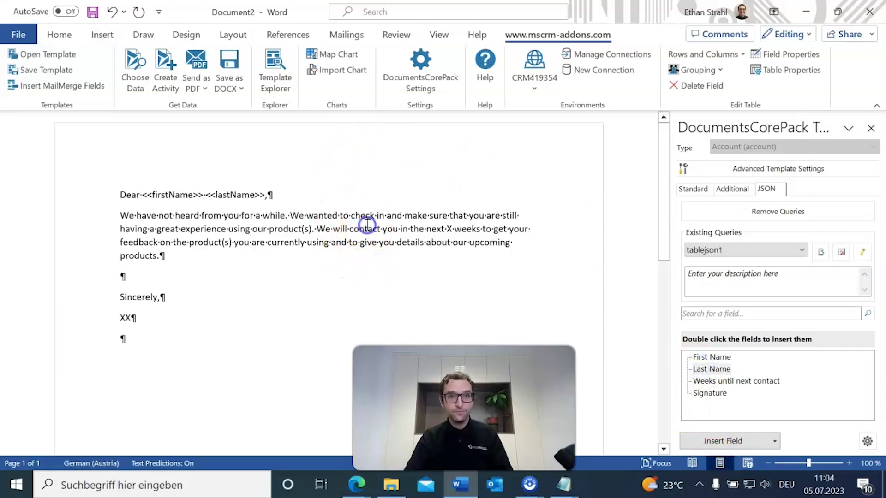
click(454, 227)
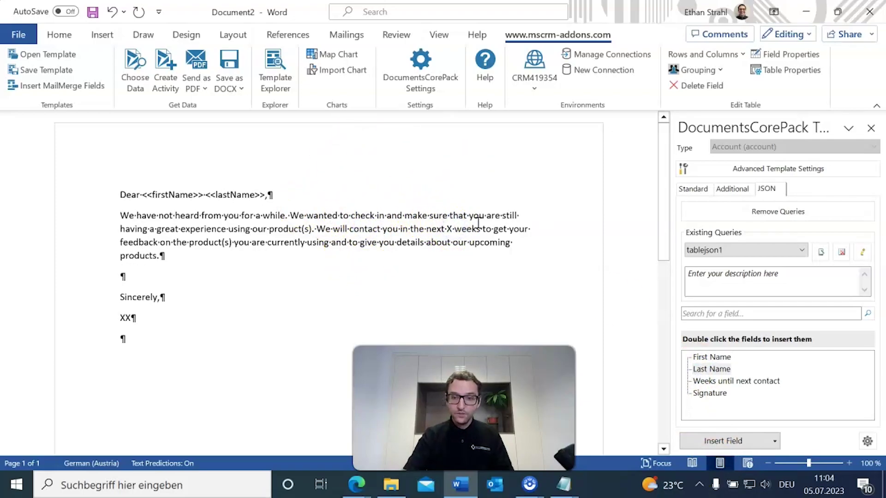
key(BackSpace)
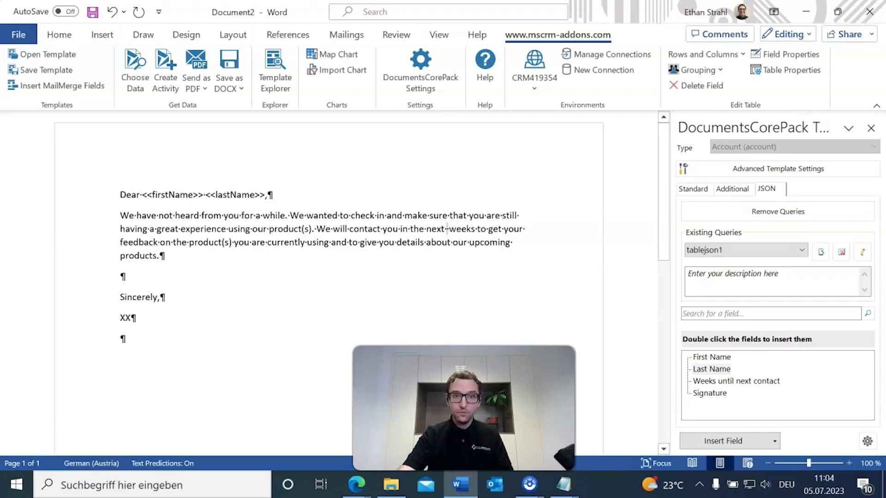
double_click(739, 380)
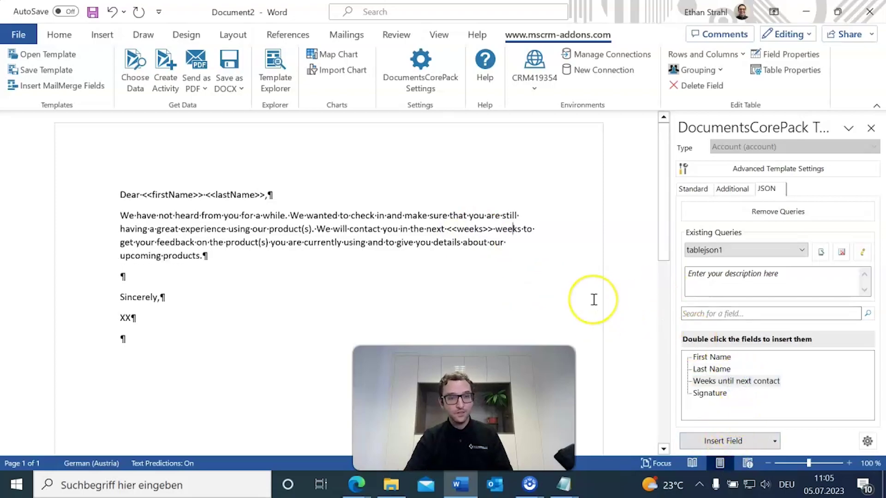
click(143, 318)
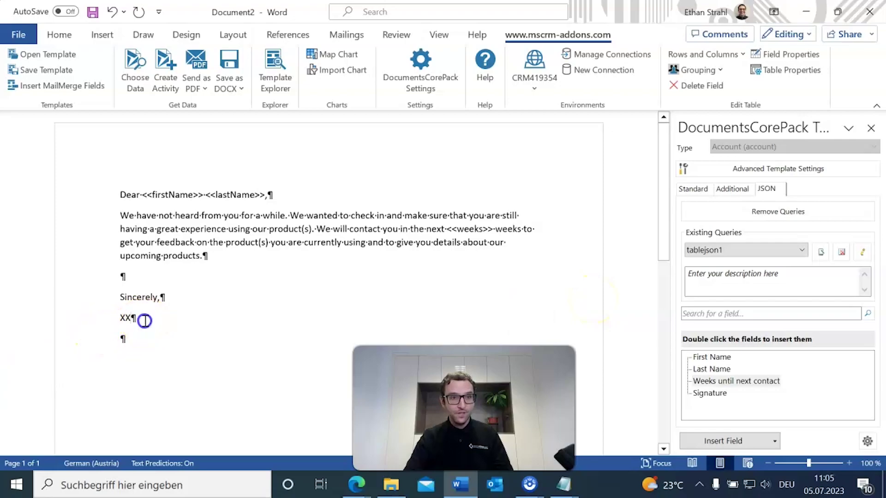
- Replace the XX under Sincerely with the Signature field inserted as a picture
key(BackSpace)
key(BackSpace)
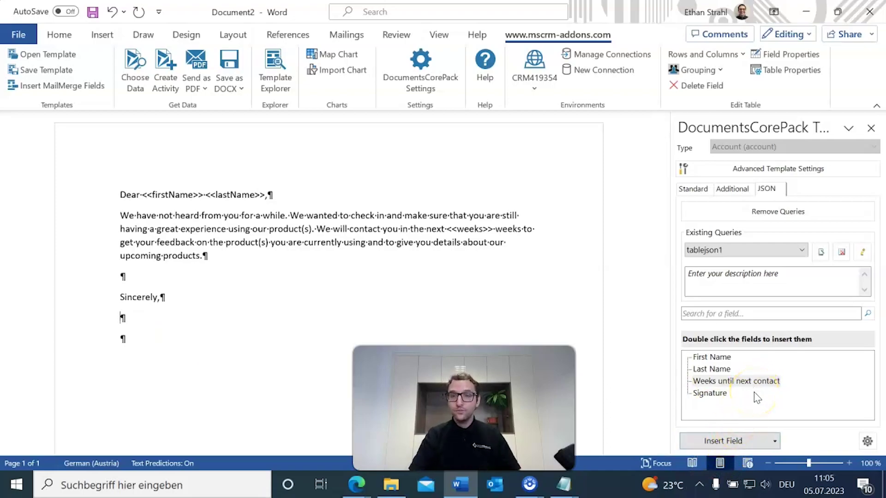
click(719, 396)
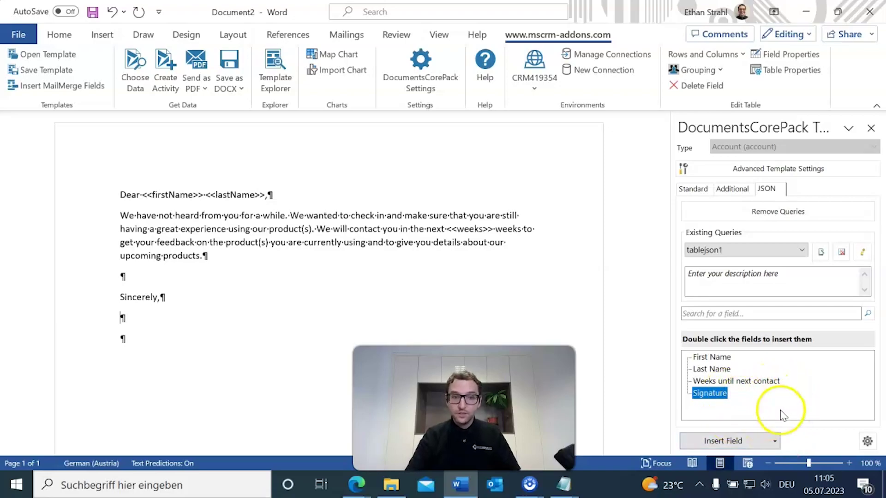
click(775, 442)
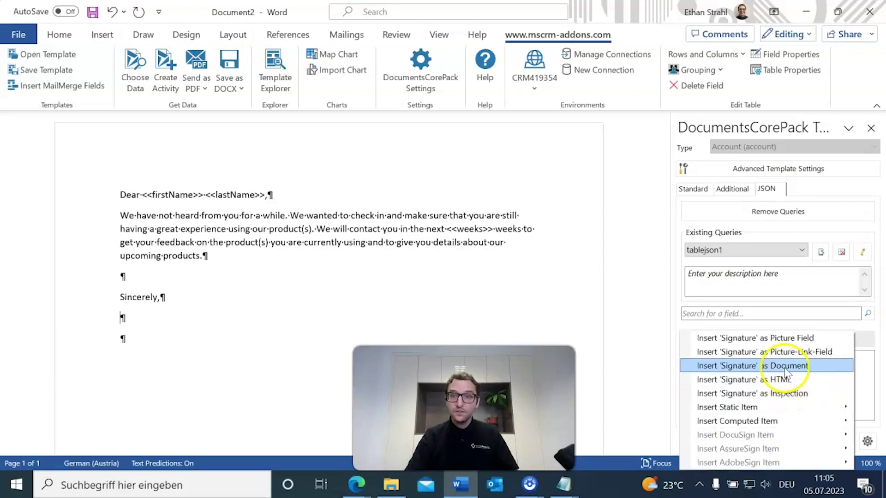
click(767, 338)
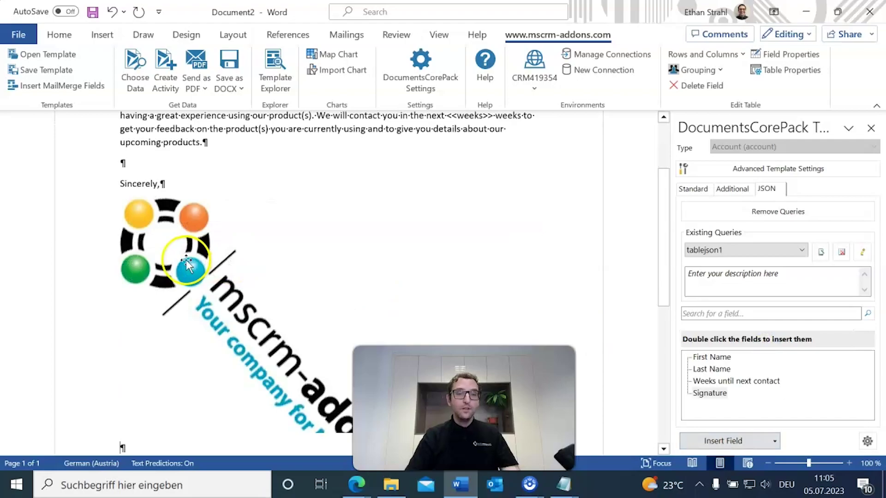
click(273, 243)
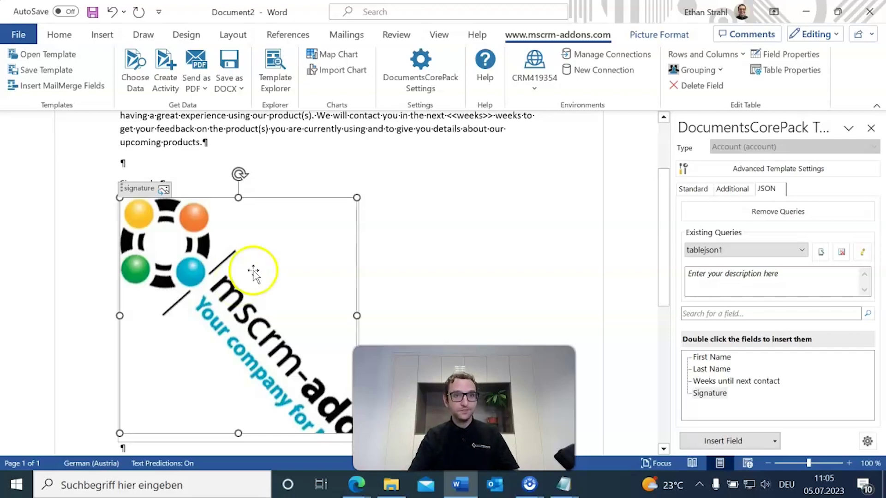
scroll(292, 259, up, 3)
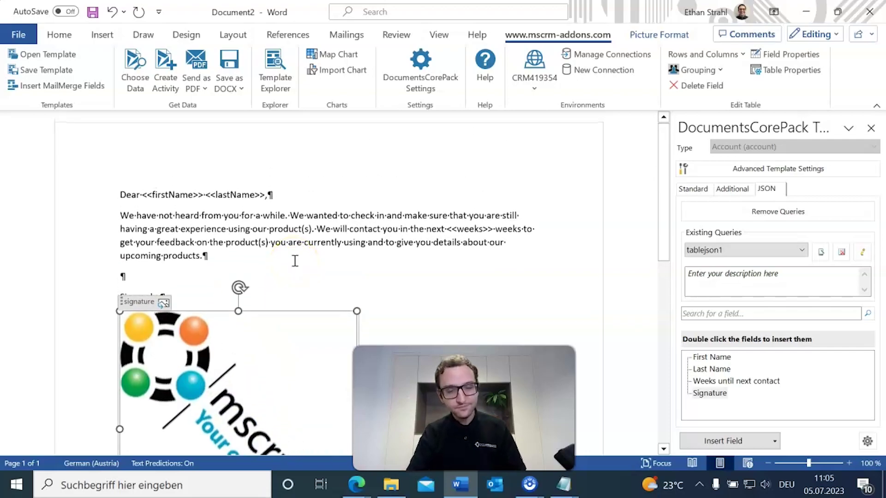
click(307, 256)
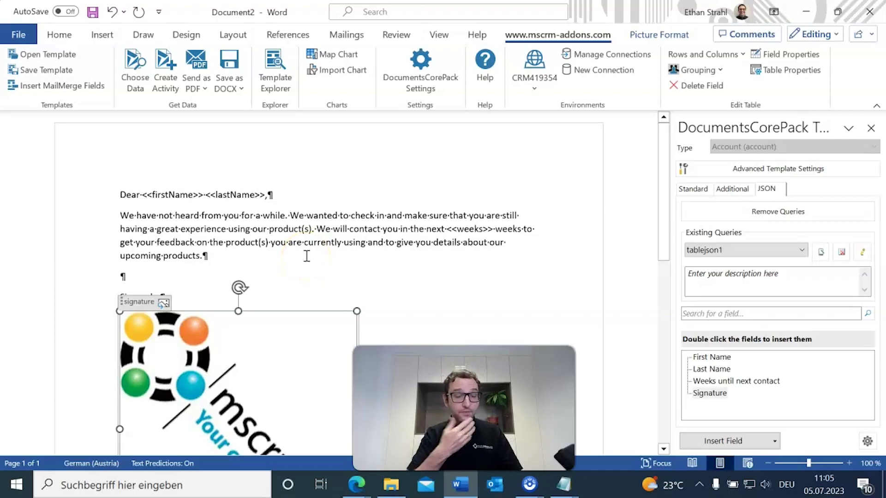
click(307, 256)
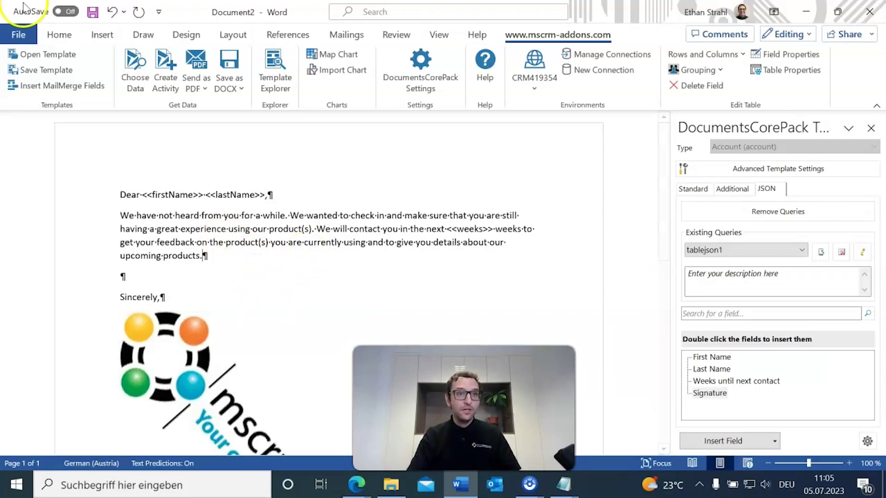
- Save the letter as the template 'JSON Follow Up Template', replacing the name Document2
click(35, 68)
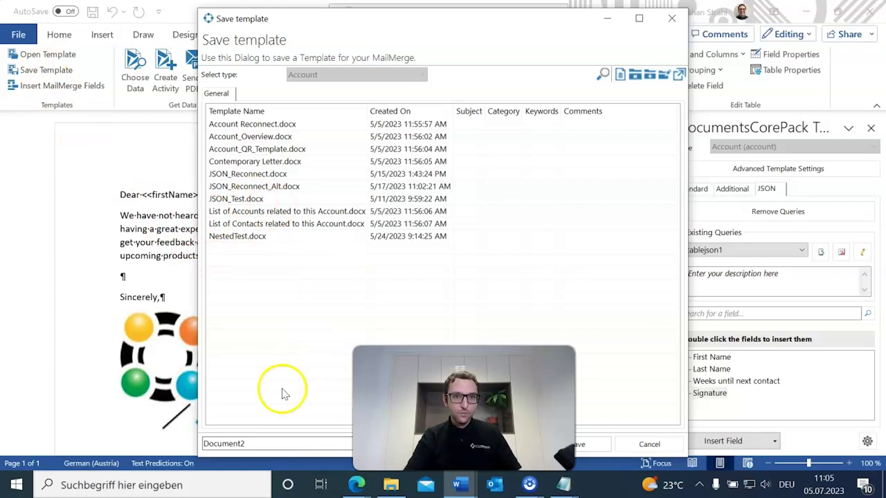
double_click(268, 442)
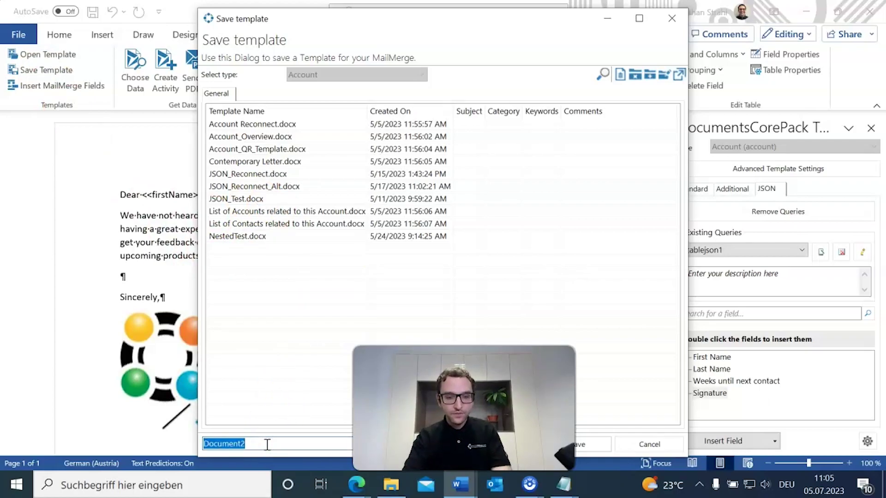
text(JSON Follow Up Template)
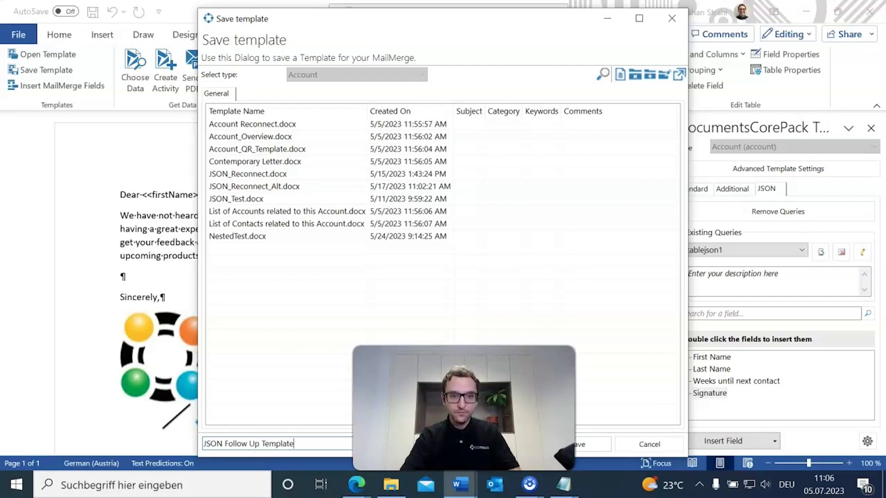
key(Return)
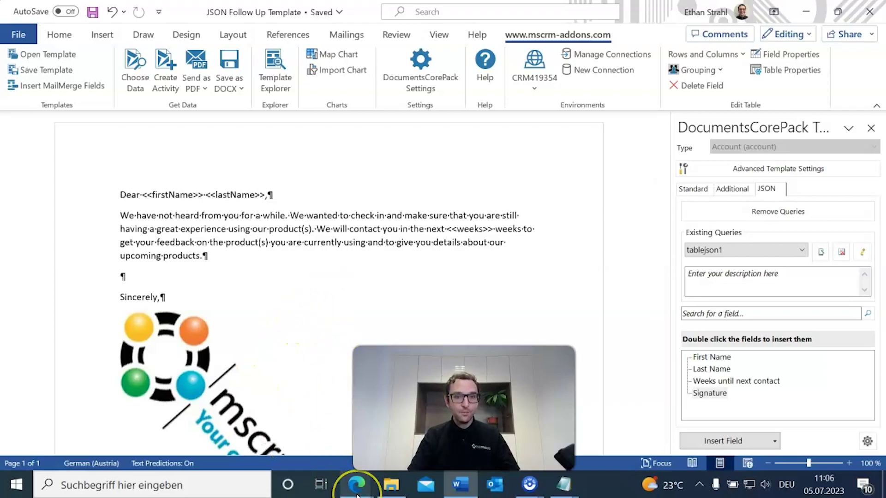
- Switch to Edge and bring up Power Automate's My flows list for CRM419354
mouse_move(357, 492)
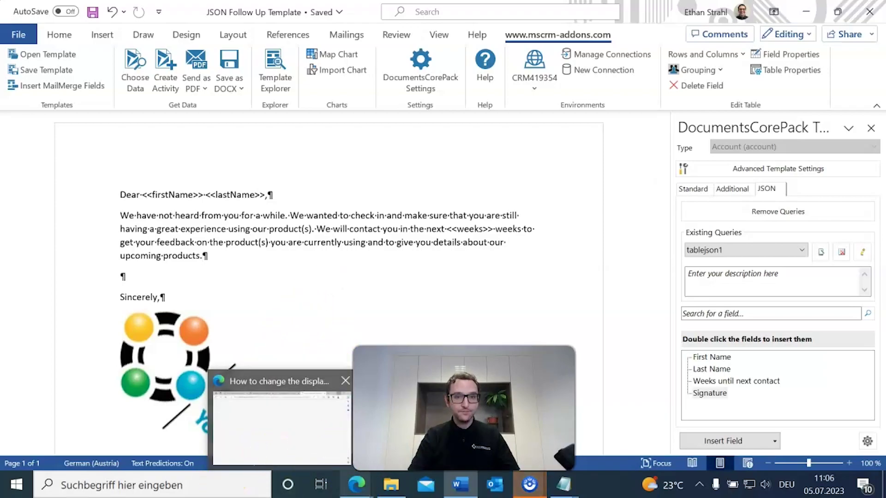
click(258, 457)
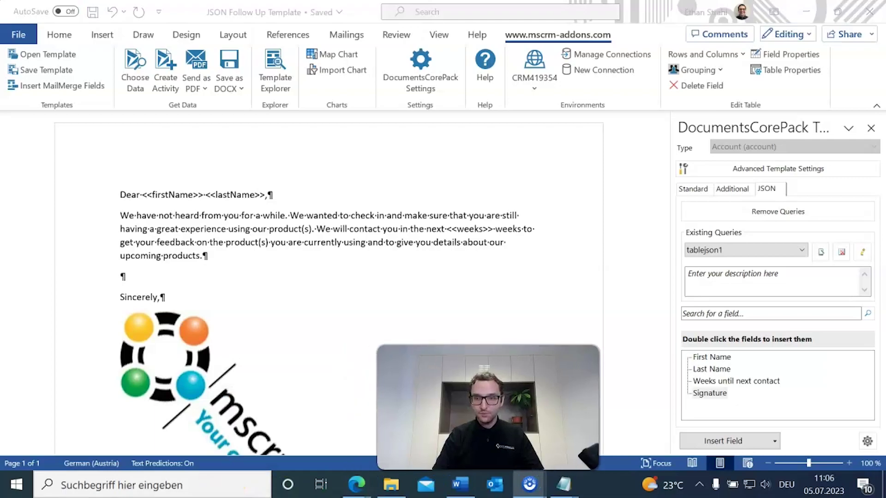
mouse_move(356, 485)
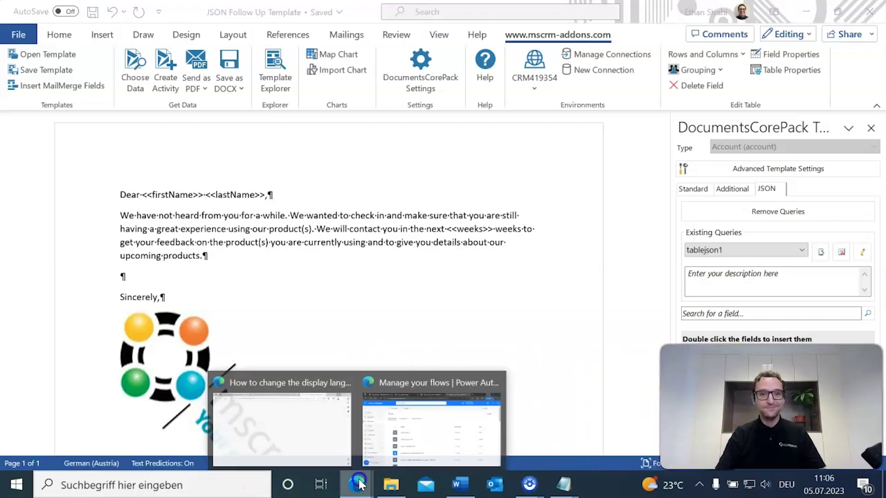
click(452, 420)
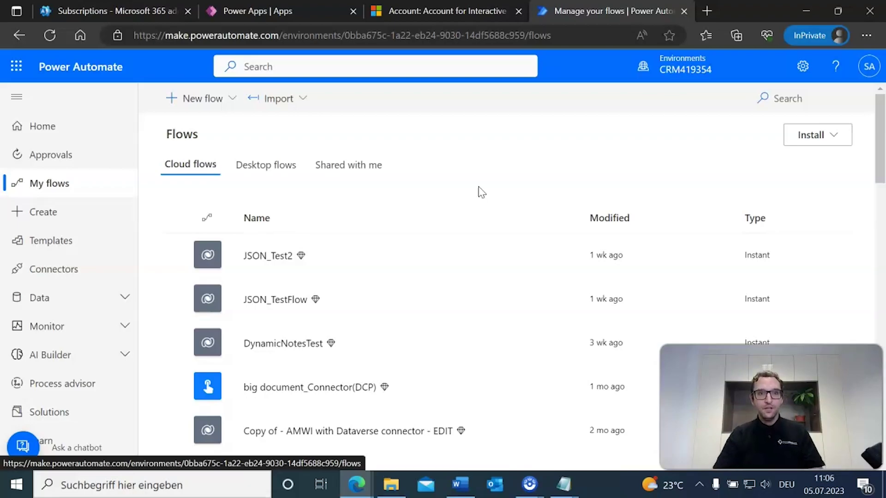
click(424, 156)
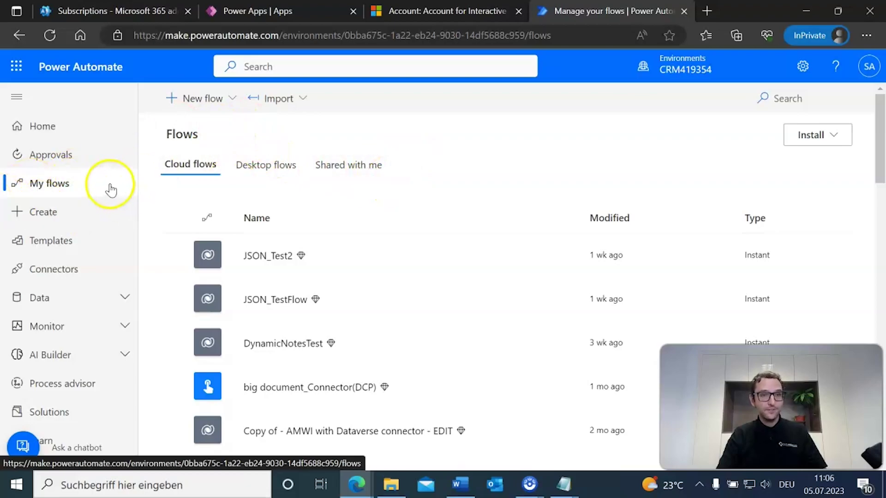
- Create an instant cloud flow using the 'When a row is selected' trigger
click(192, 110)
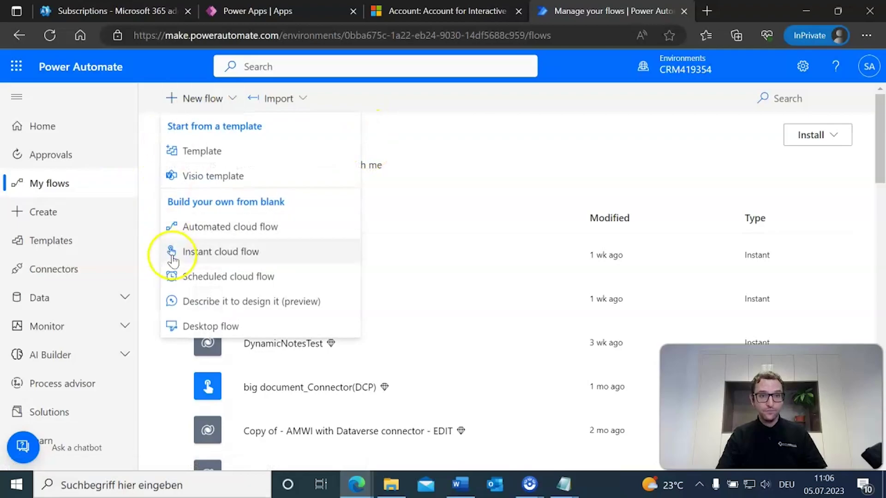
click(256, 256)
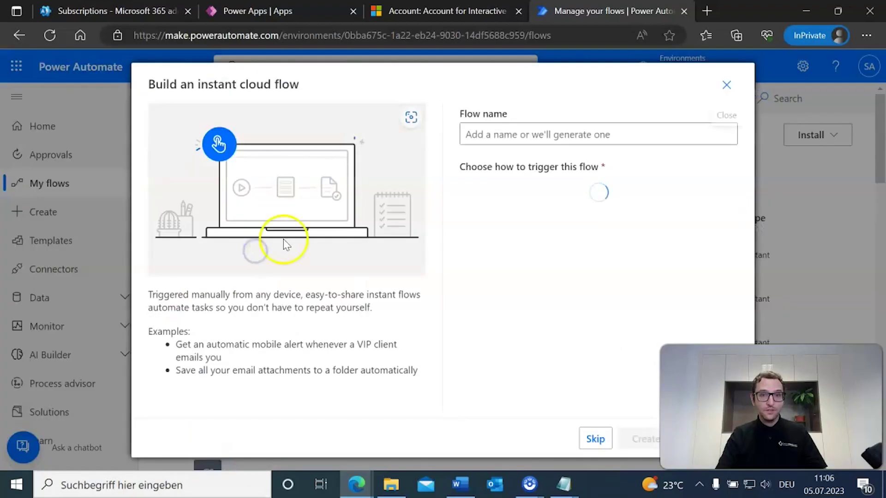
scroll(609, 231, down, 10)
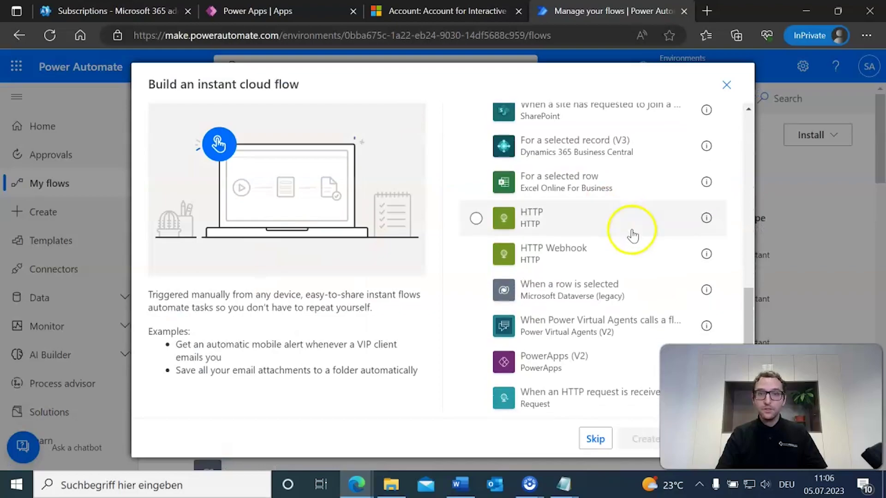
click(526, 300)
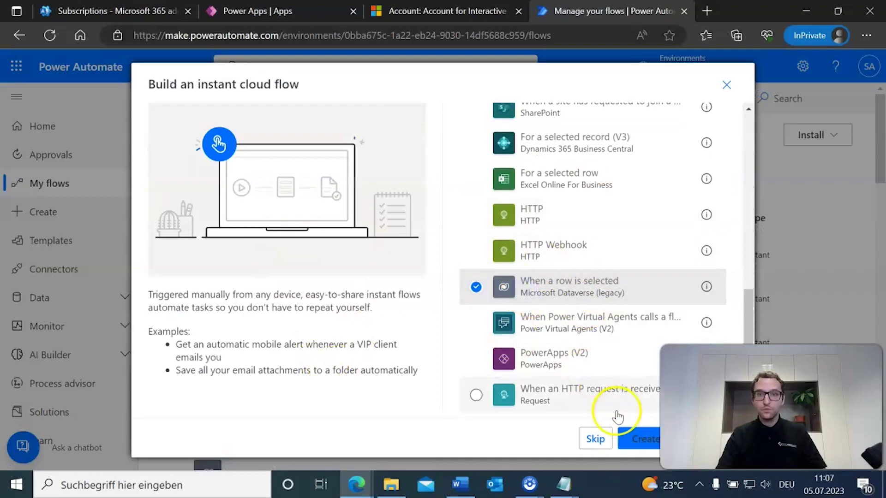
click(633, 444)
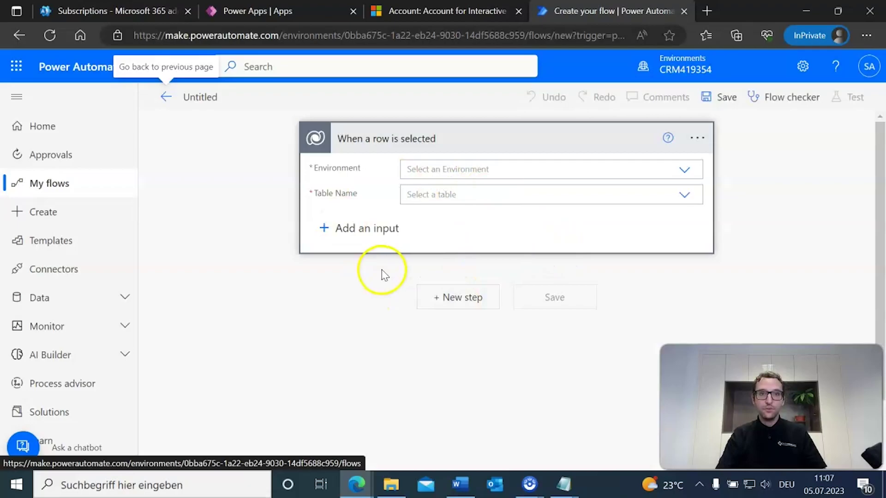
- Rename the untitled flow to 'Generate Follow Up JSON Template'
click(199, 96)
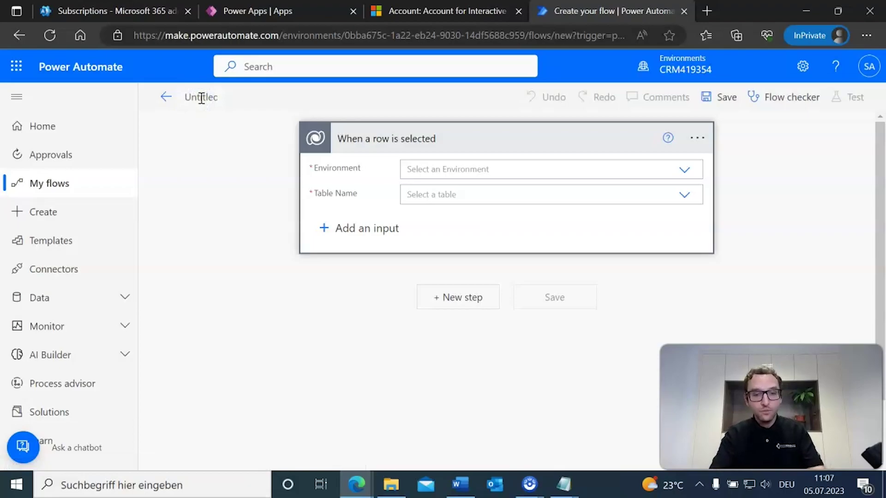
text(Generate )
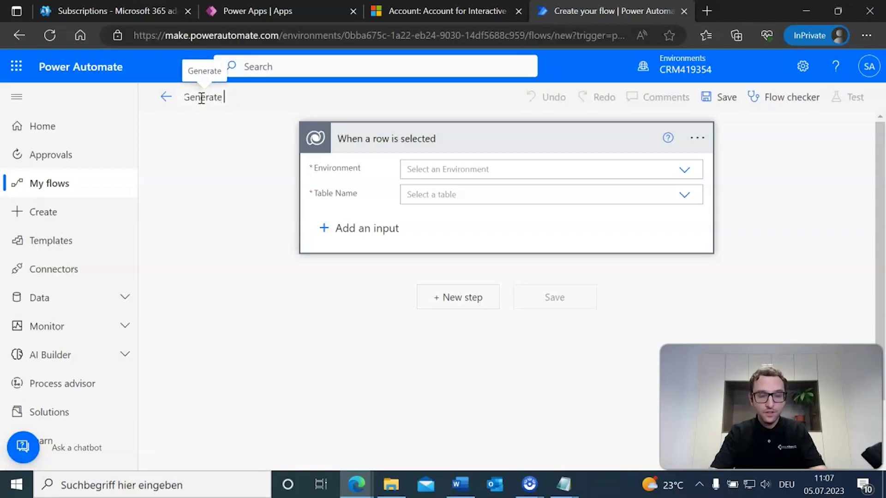
text(Follow Up)
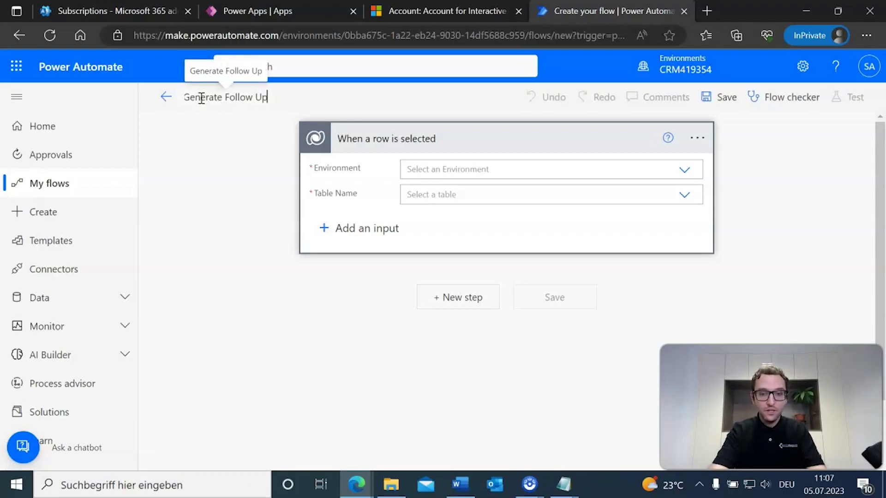
text( JSON Template)
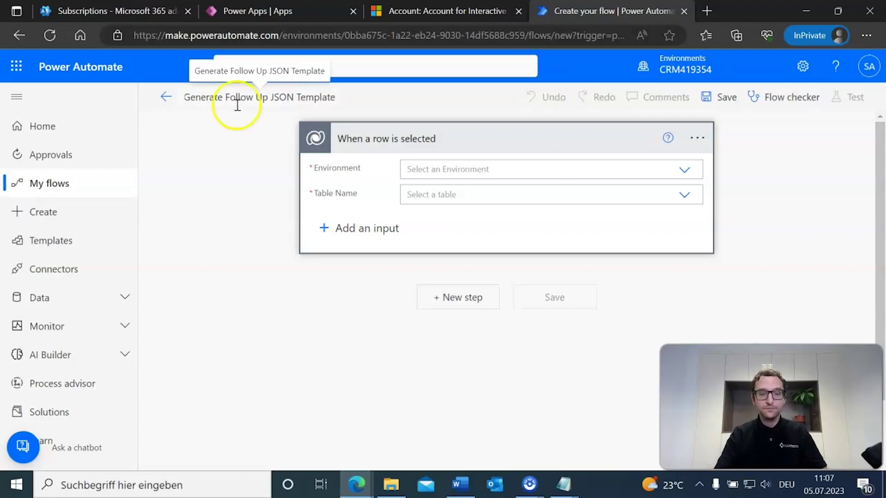
click(832, 174)
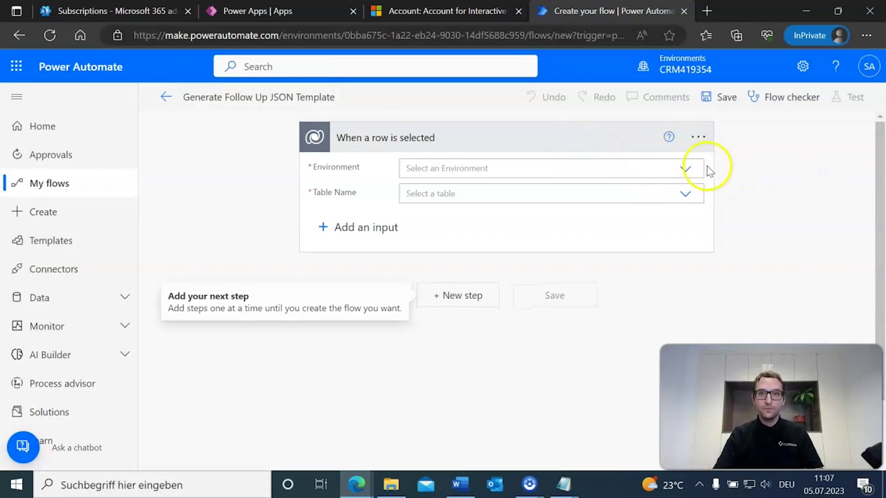
- Set the 'When a row is selected' trigger to the Default environment and Accounts table
click(691, 173)
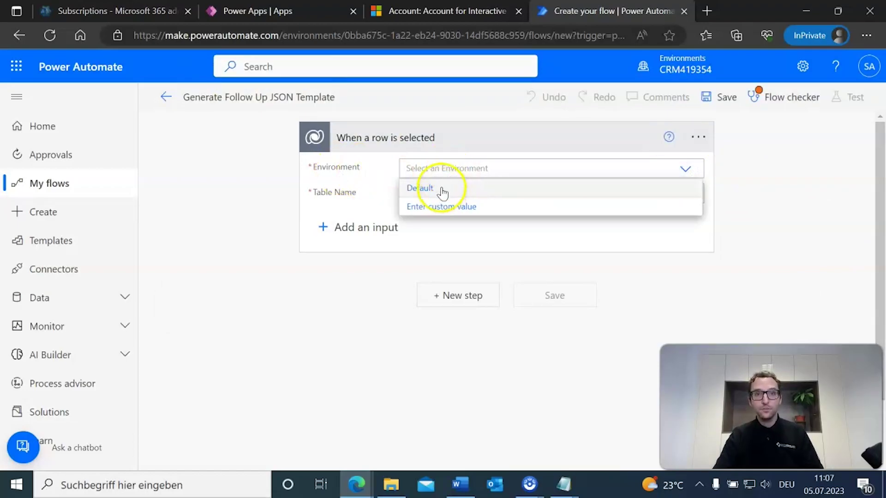
click(439, 188)
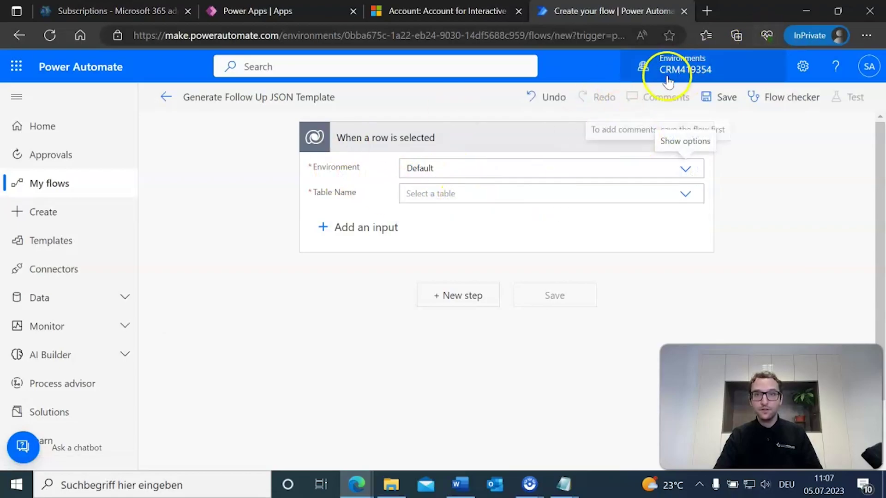
click(684, 196)
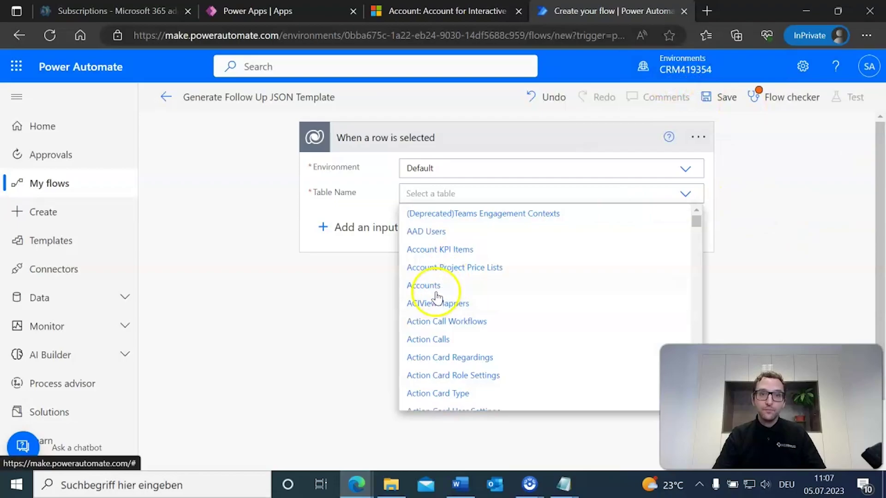
click(423, 286)
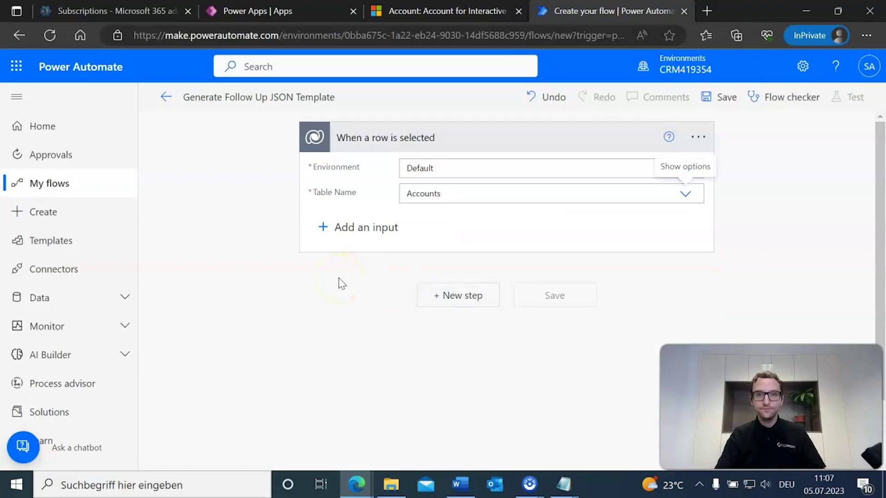
- Add a new step: search 'DocumentsCo' and pick DocumentsCorePack's Create document (sync) (V3) action
click(447, 293)
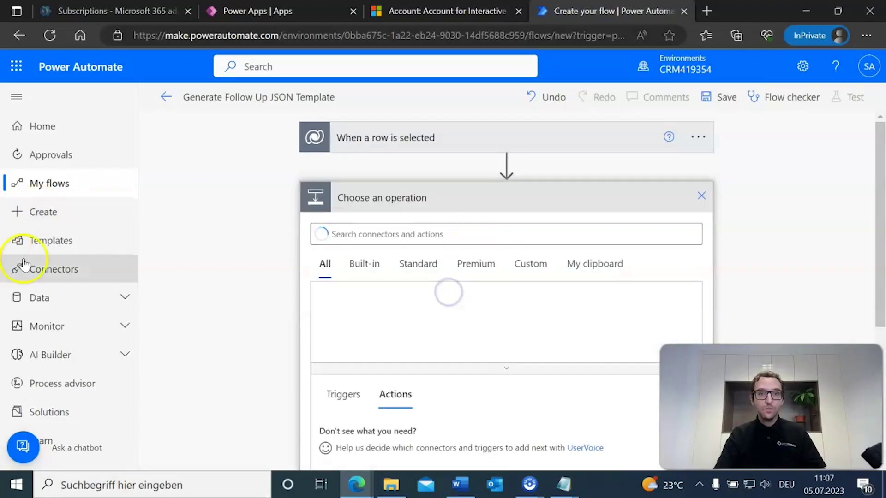
click(387, 234)
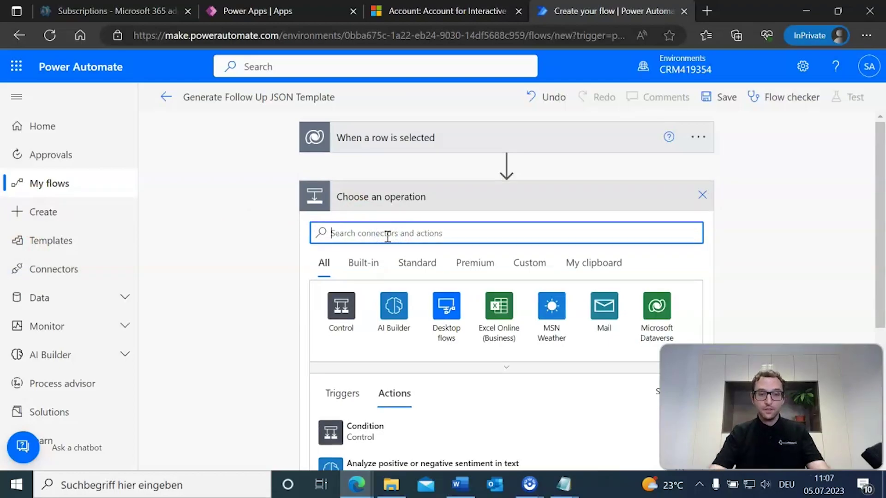
text(Documents)
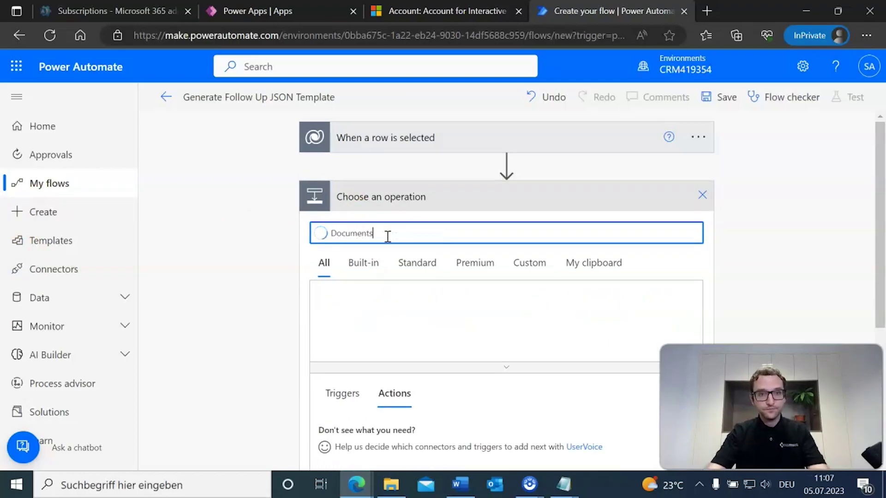
text(CorePack)
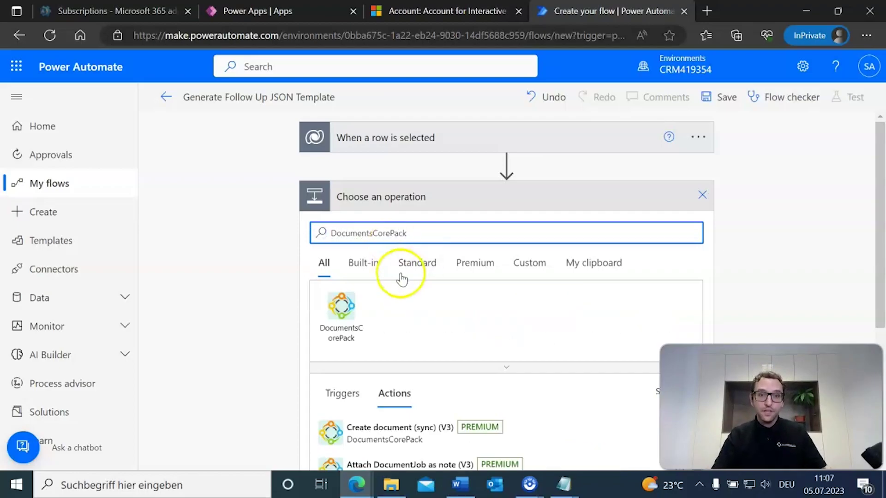
click(344, 309)
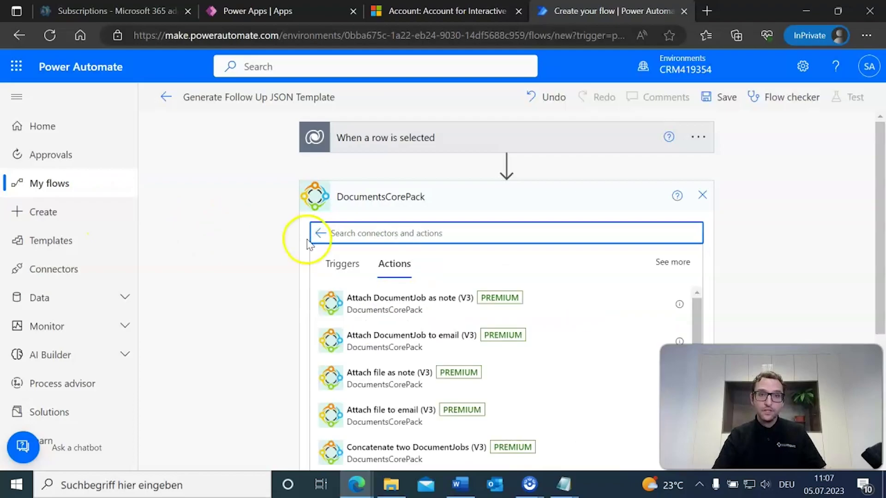
click(257, 253)
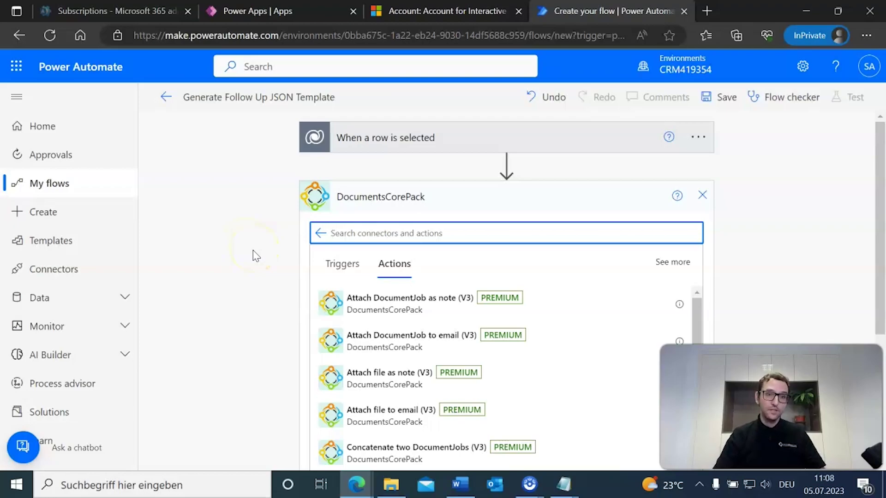
scroll(215, 263, down, 3)
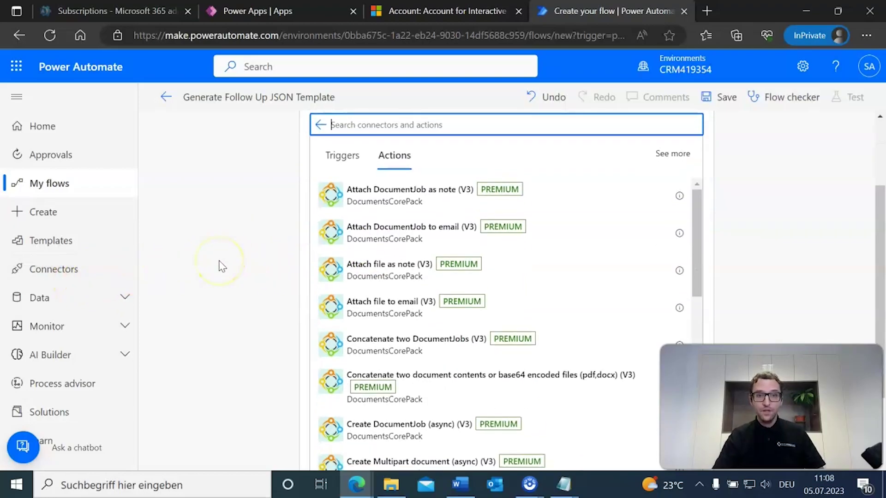
scroll(446, 217, down, 3)
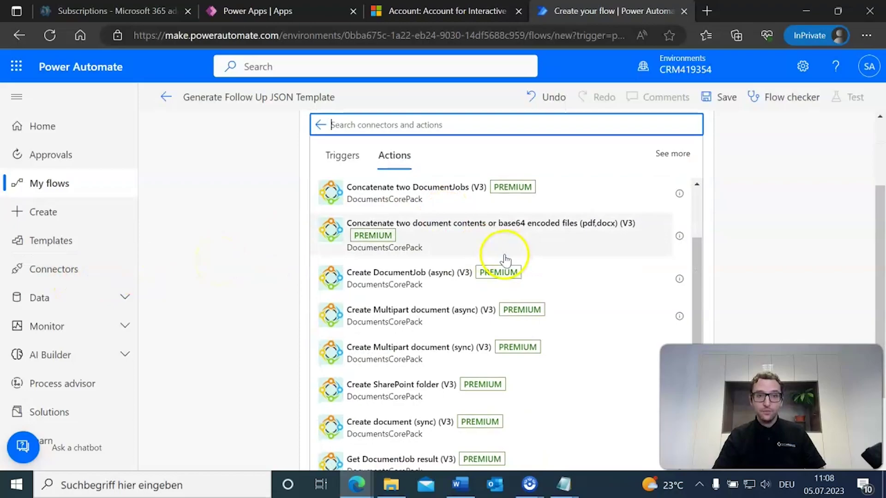
scroll(489, 277, down, 1)
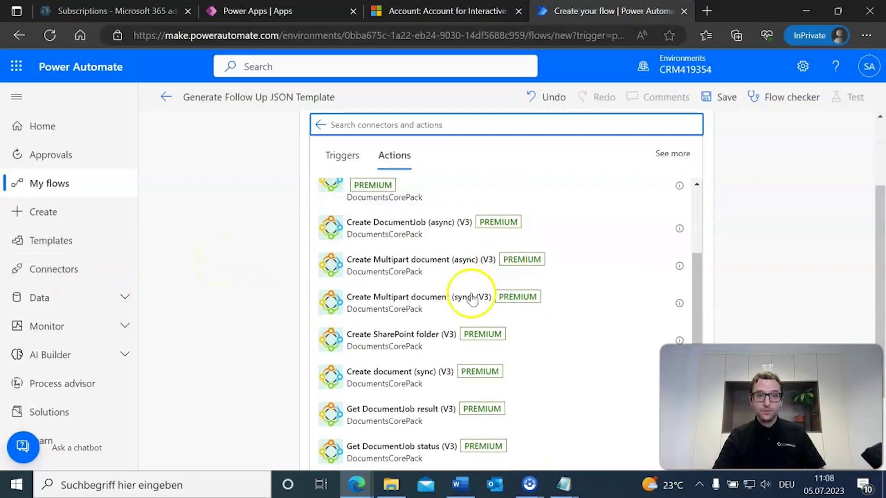
click(401, 380)
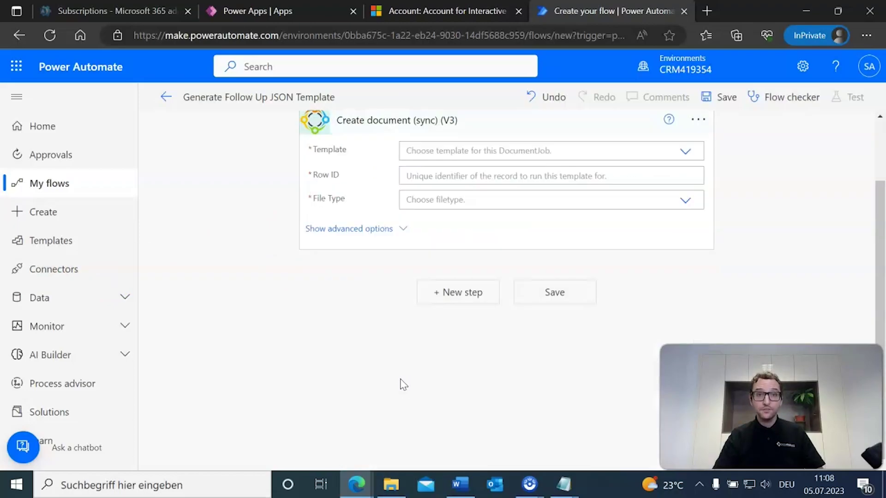
- Choose the (Account) JSON Follow Up Template.docx template and set Row ID to the Account dynamic value
scroll(306, 352, up, 2)
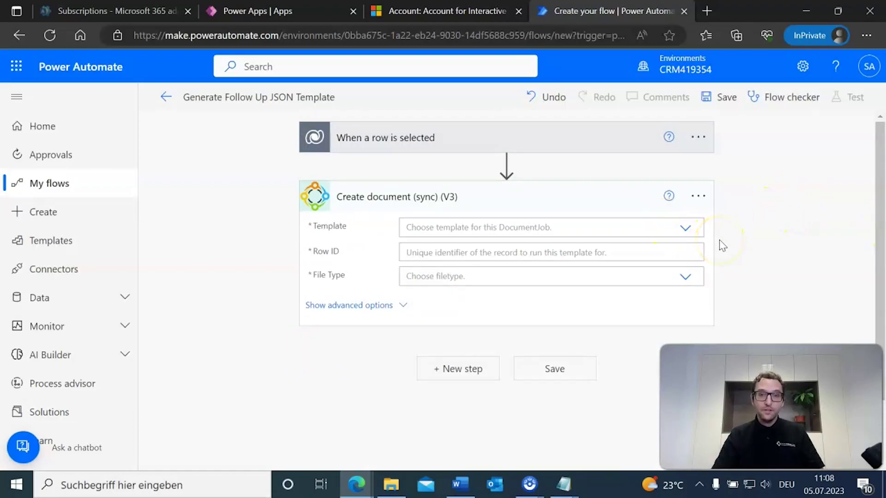
click(686, 230)
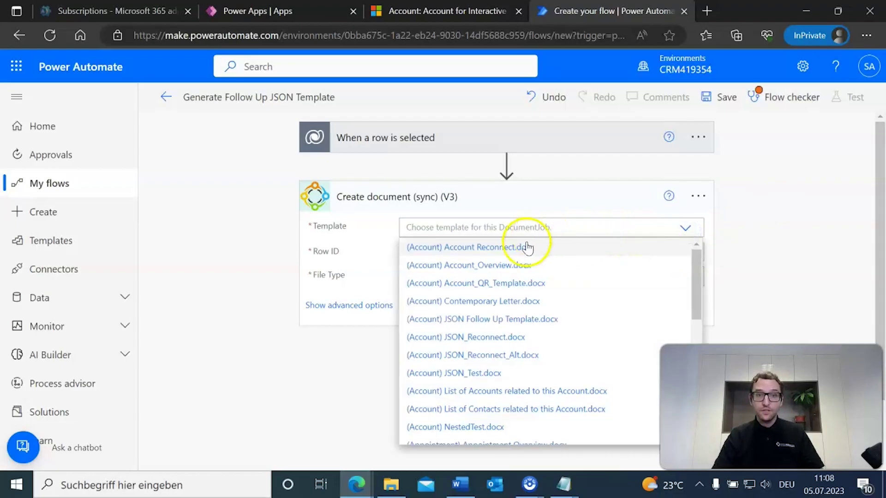
click(487, 320)
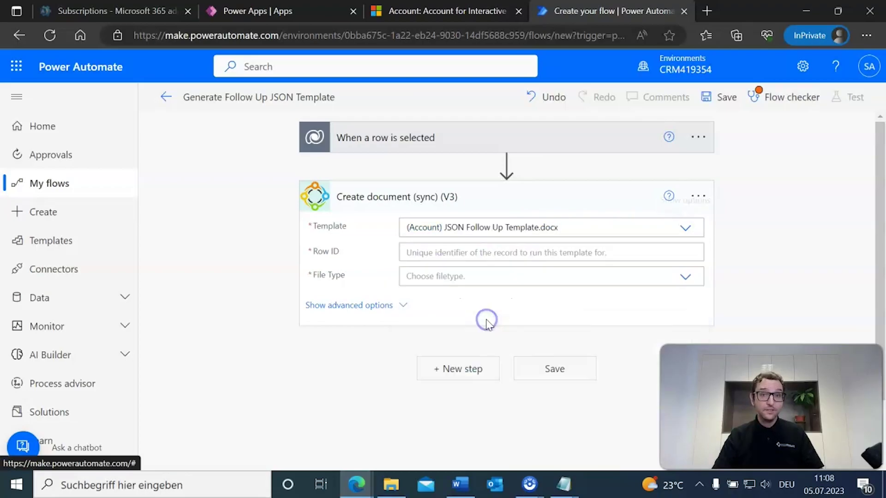
click(658, 251)
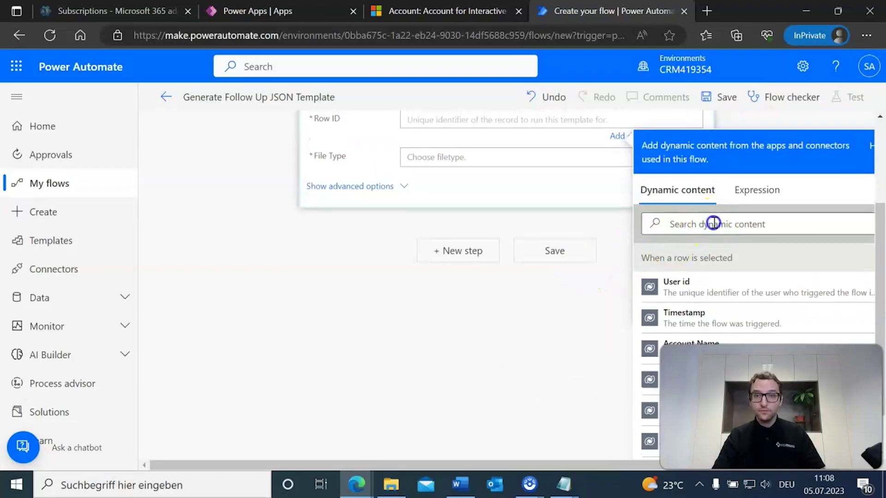
click(713, 225)
text(Account)
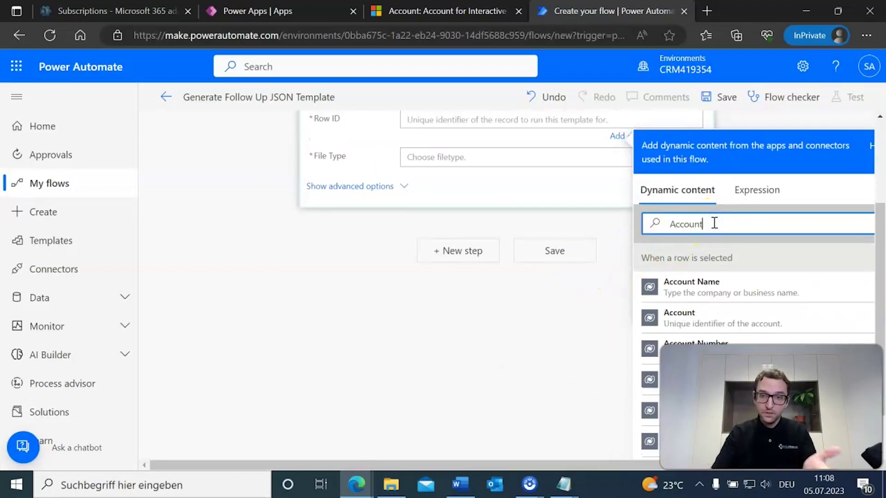
click(720, 321)
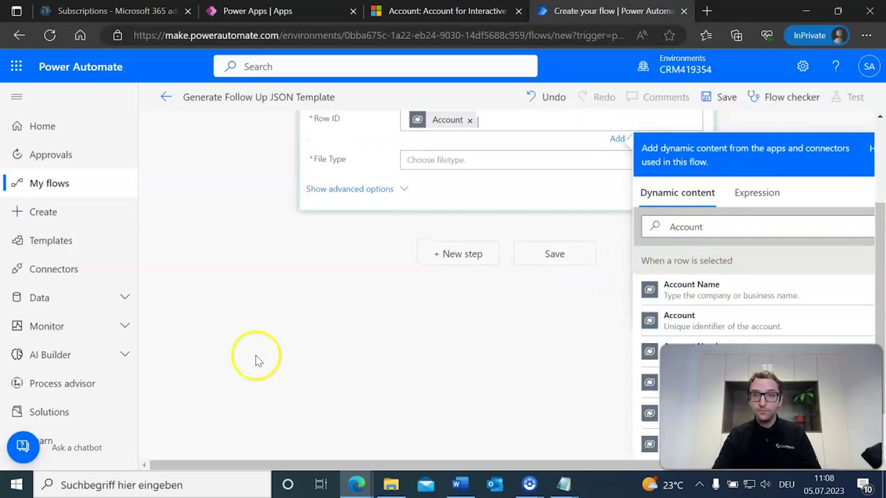
- Set the Create document output File Type to pdf
scroll(248, 360, up, 1)
scroll(257, 366, up, 1)
click(499, 253)
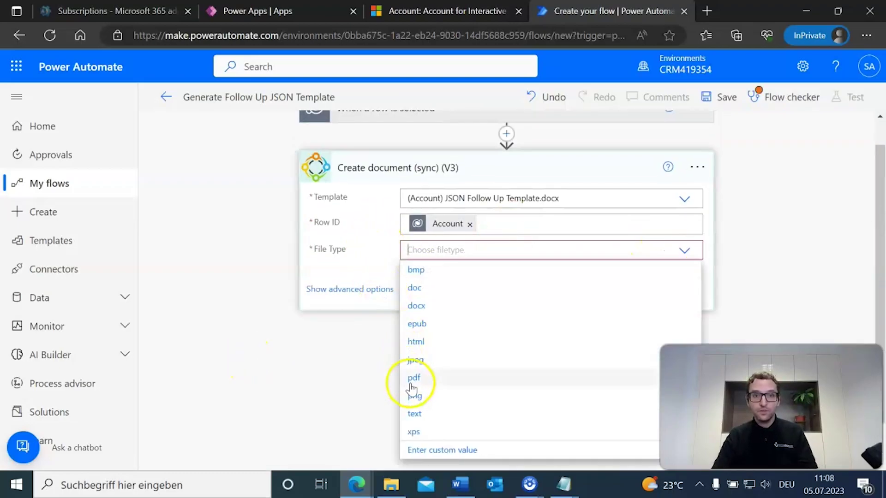
click(412, 378)
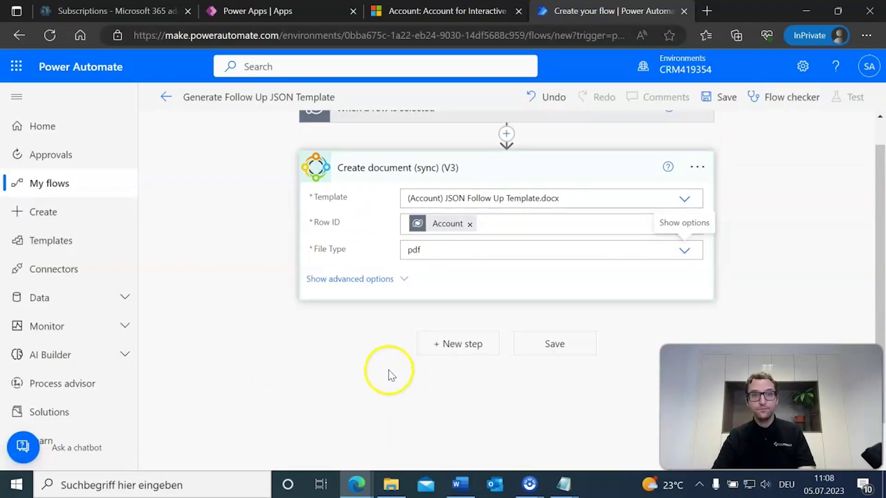
scroll(240, 243, up, 1)
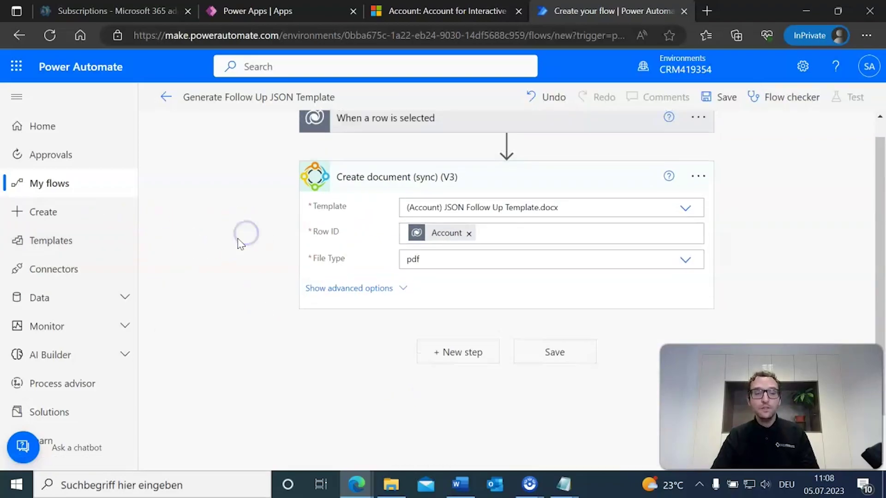
scroll(240, 244, up, 1)
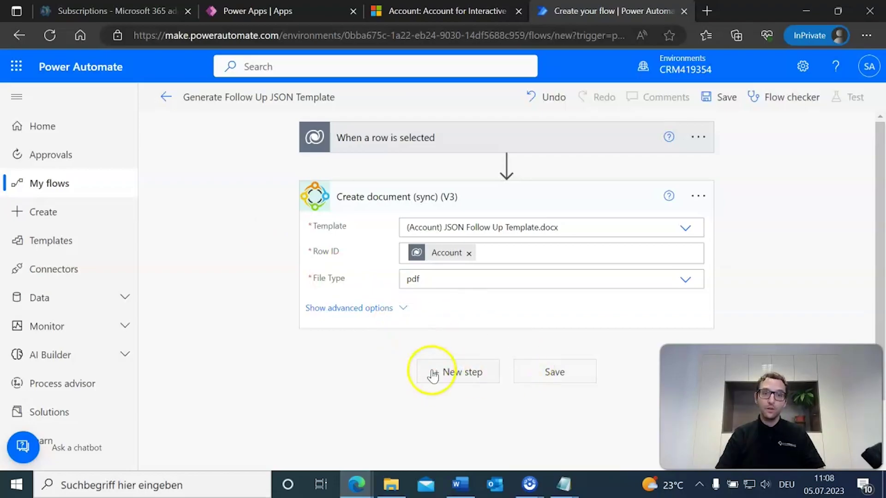
- Add DocumentsCorePack's Attach DocumentJob as note (V3) action after Create document
click(451, 376)
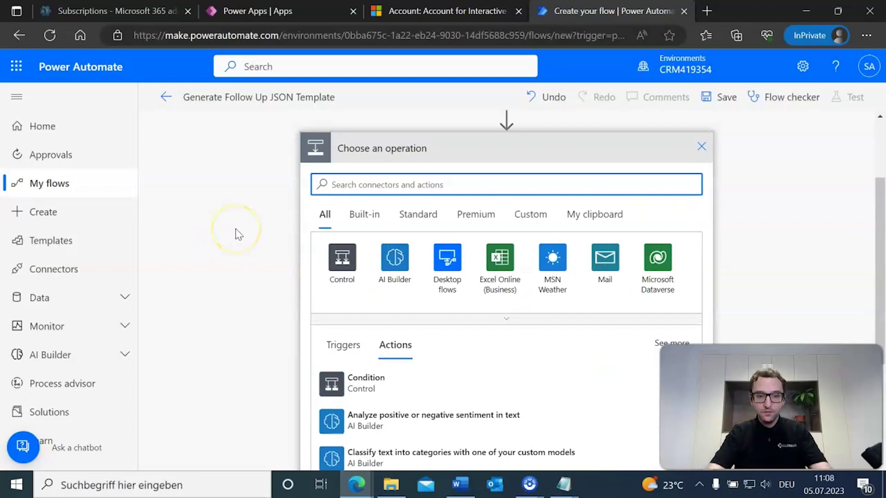
text(DocumentsCorePack)
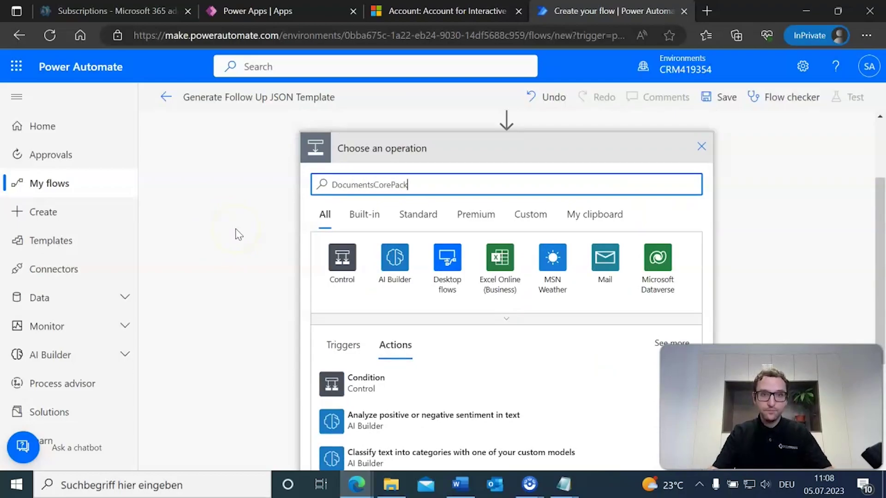
click(355, 261)
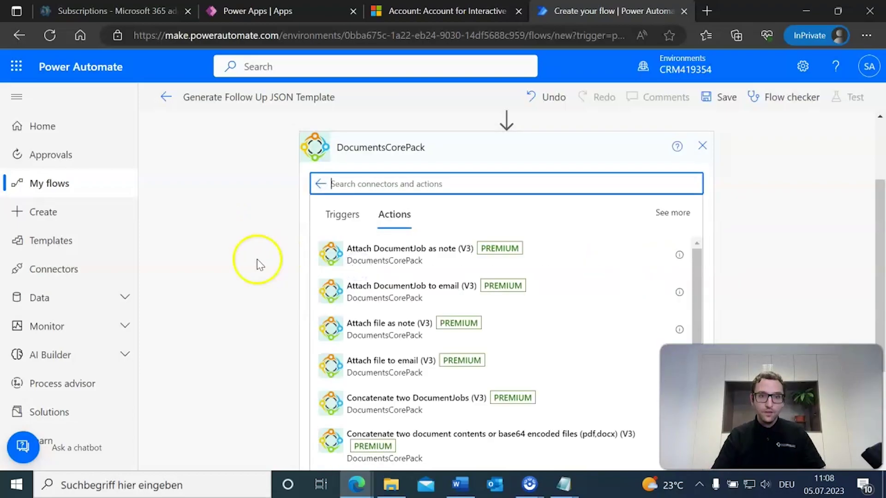
click(415, 255)
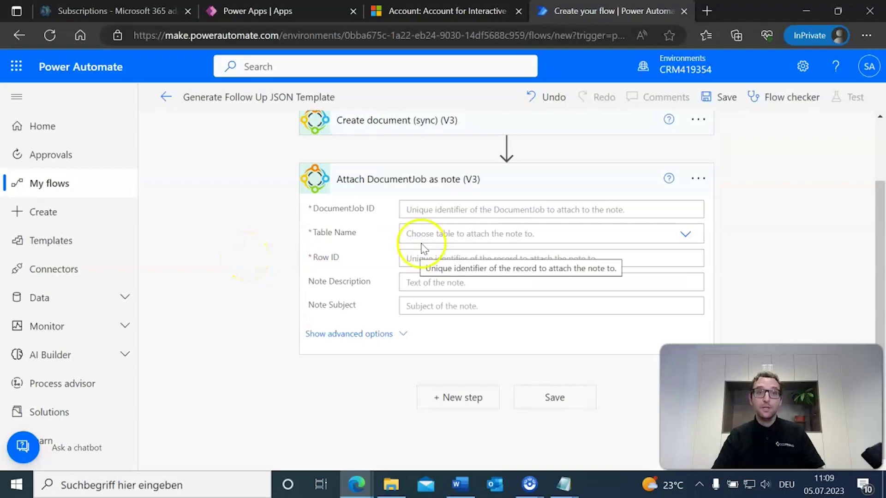
- Set DocumentJob ID to the DocumentJobId output of Create document
click(431, 213)
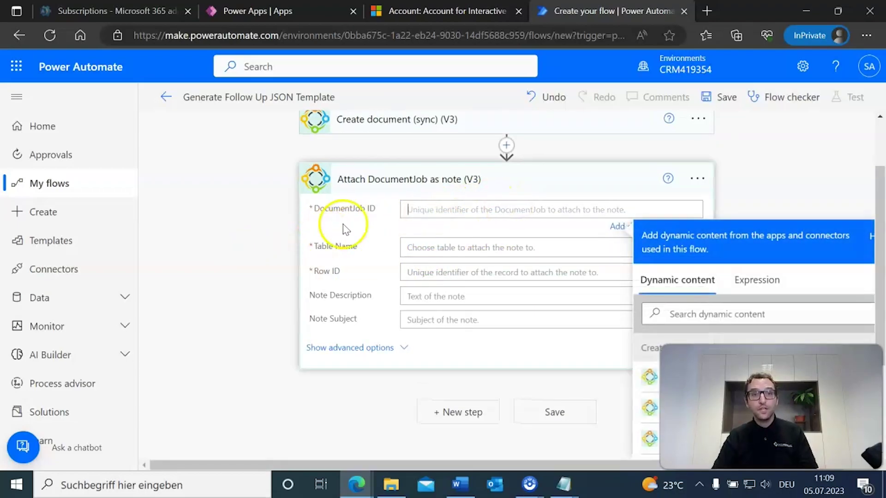
scroll(397, 223, down, 1)
scroll(396, 224, down, 1)
scroll(685, 268, down, 2)
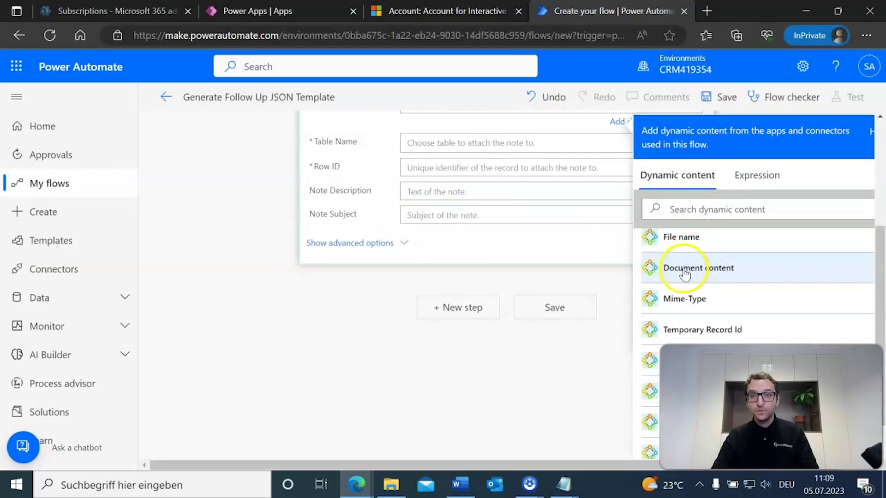
scroll(684, 273, down, 2)
click(696, 299)
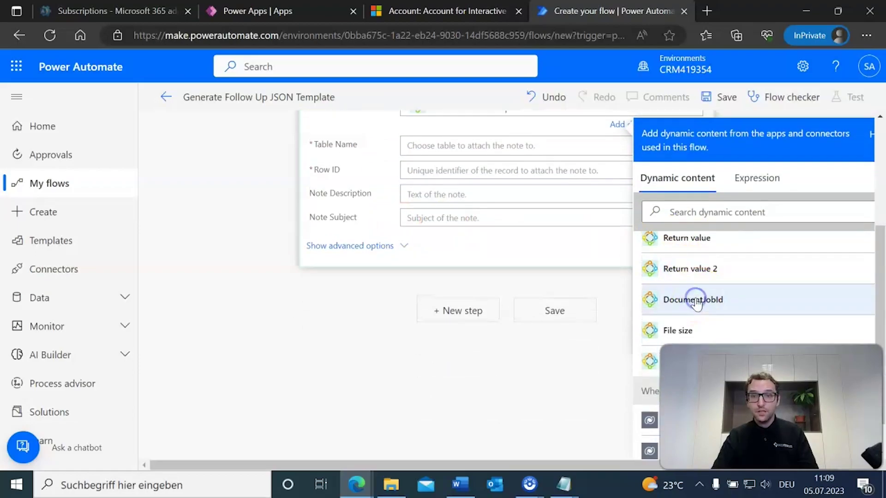
scroll(216, 257, up, 2)
click(227, 257)
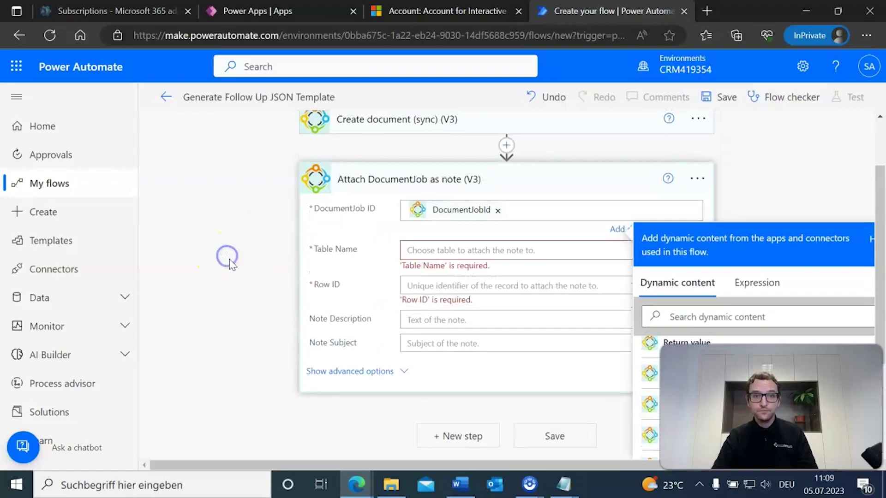
scroll(228, 257, up, 2)
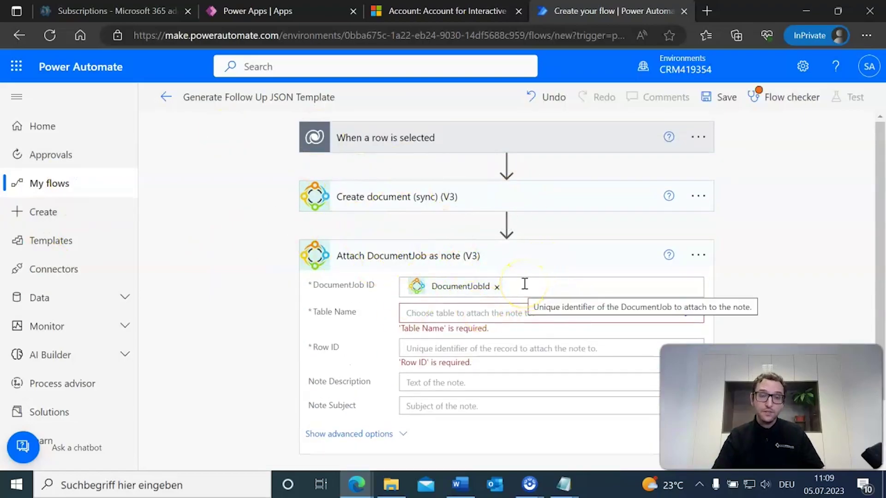
- Set the note's Table Name to Account and Row ID to the triggering Account, then collapse the card
click(512, 307)
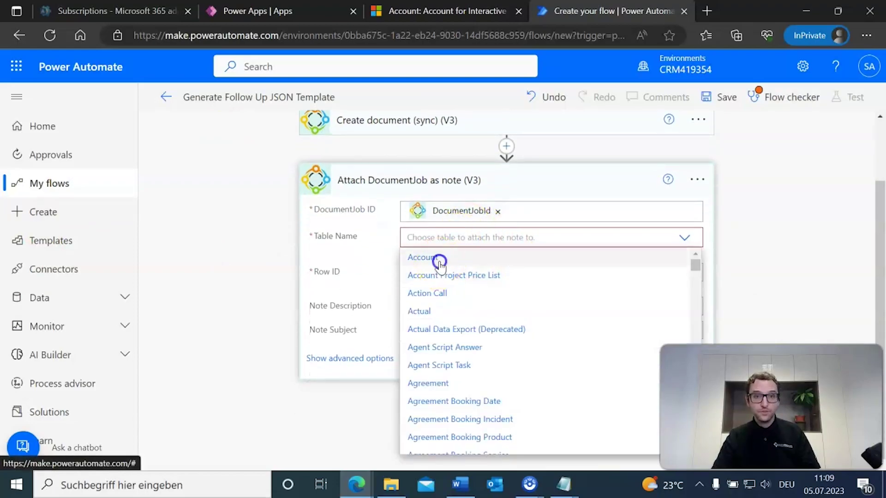
click(439, 258)
click(447, 261)
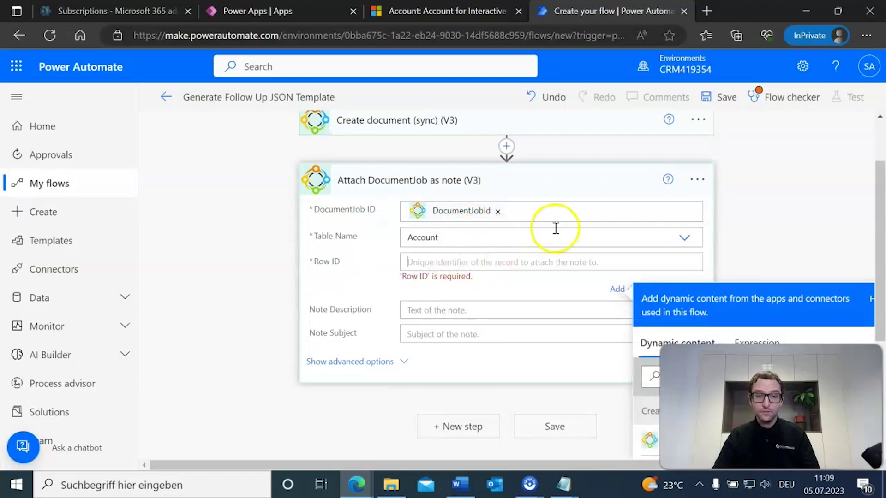
scroll(567, 231, down, 2)
click(677, 275)
text(Ac)
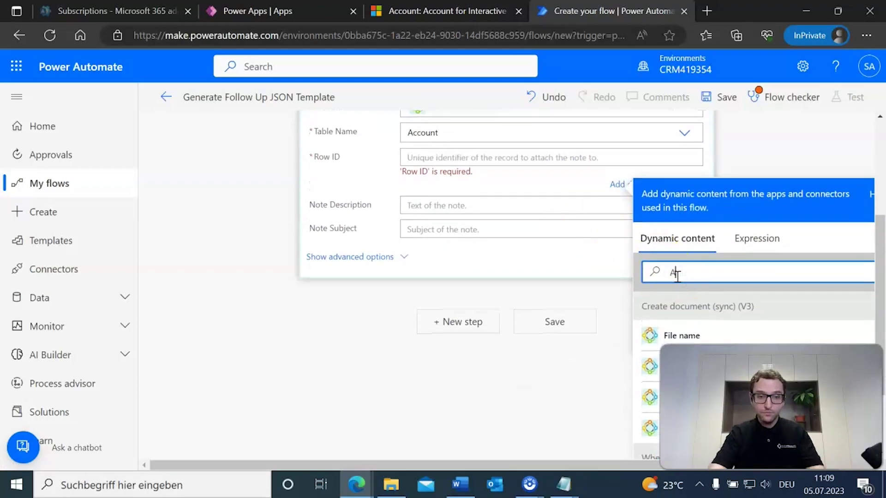
text(c)
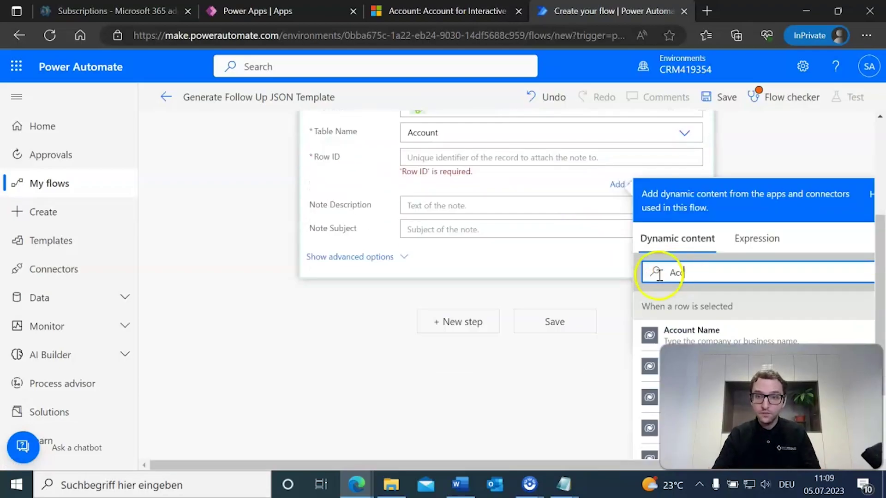
scroll(646, 291, down, 1)
click(689, 317)
scroll(286, 290, up, 3)
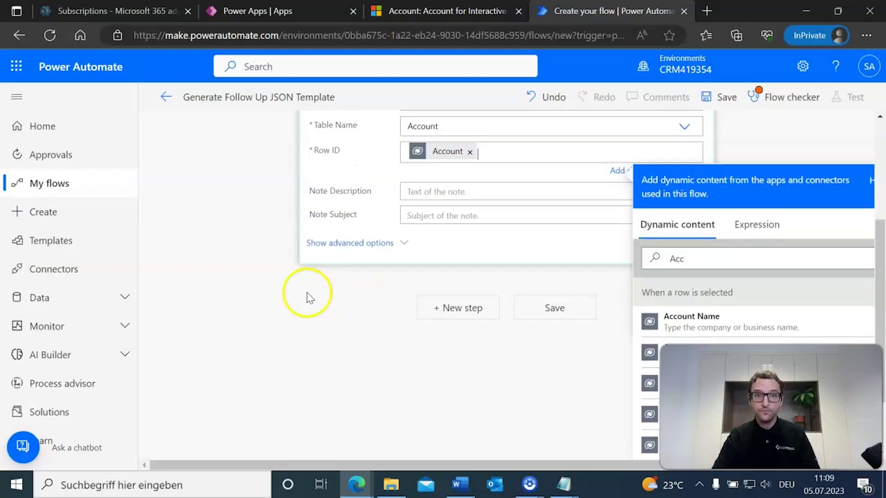
click(265, 290)
scroll(277, 289, up, 2)
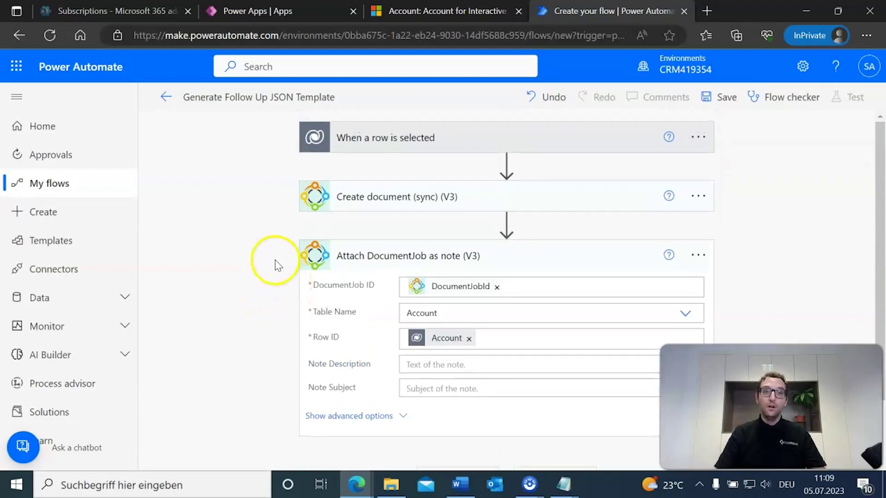
click(375, 262)
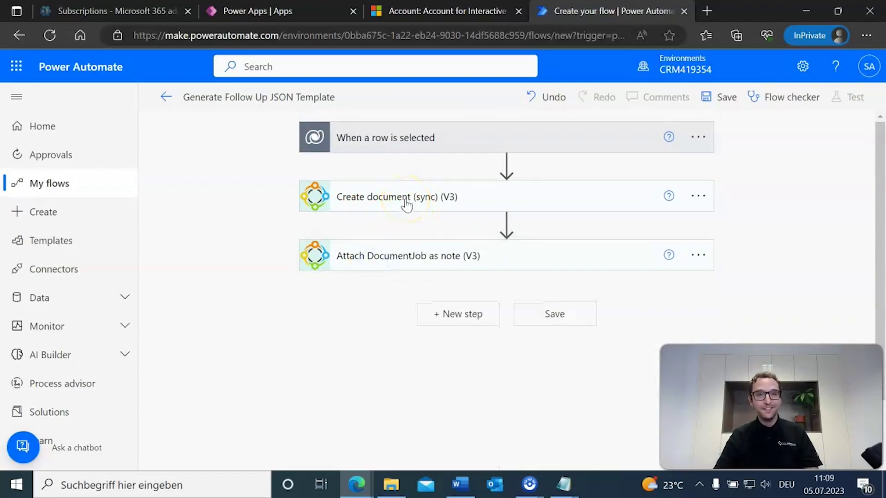
- Expand Create document (sync) (V3), show its advanced options and focus the JSON Datasource field
click(405, 199)
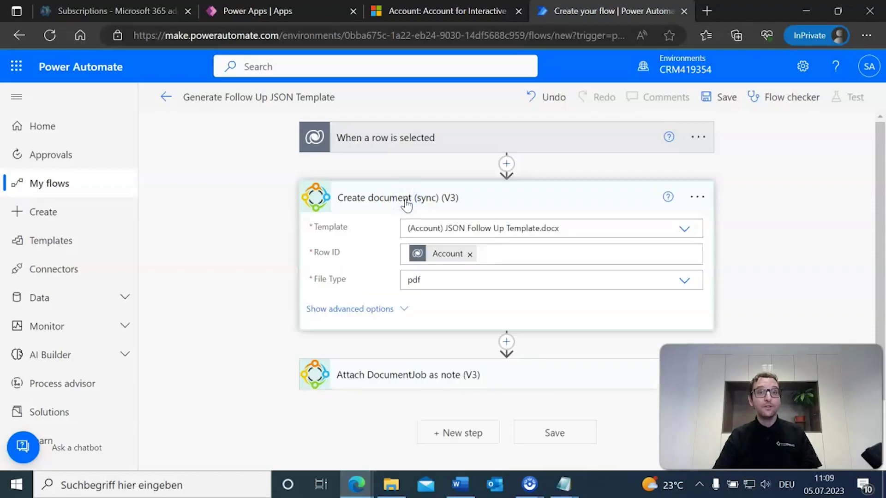
click(471, 202)
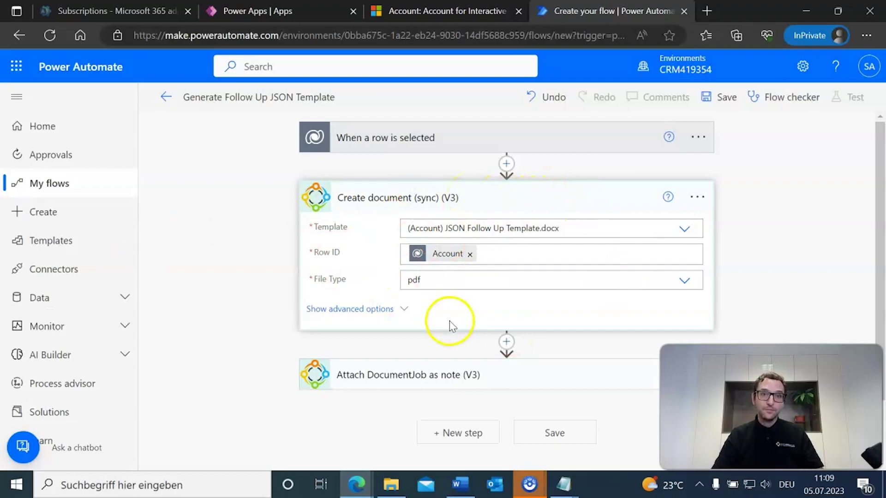
click(367, 316)
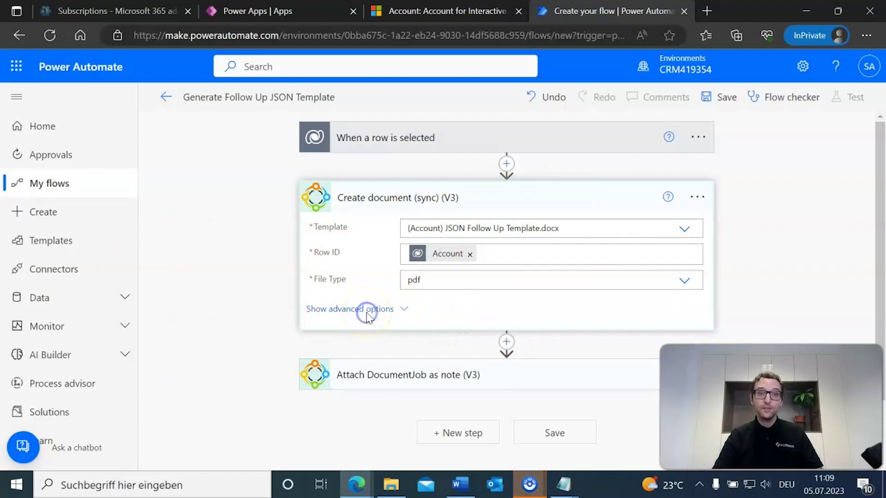
scroll(367, 314, down, 6)
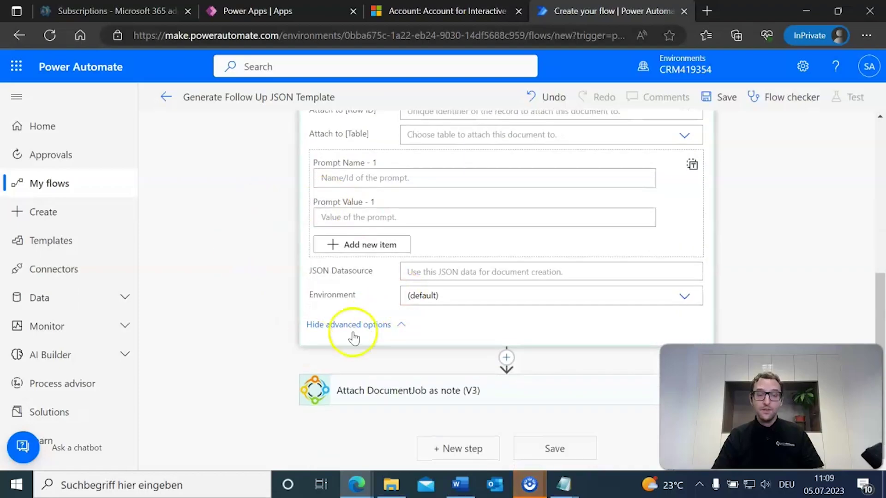
click(468, 272)
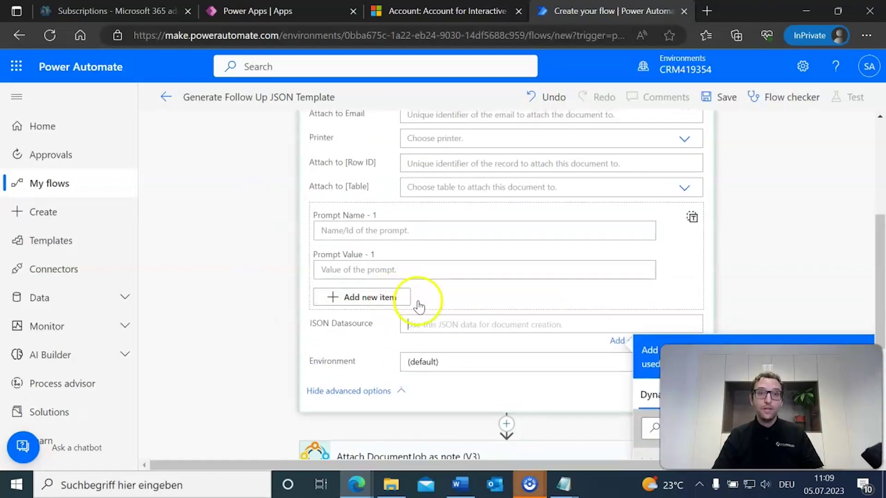
click(447, 324)
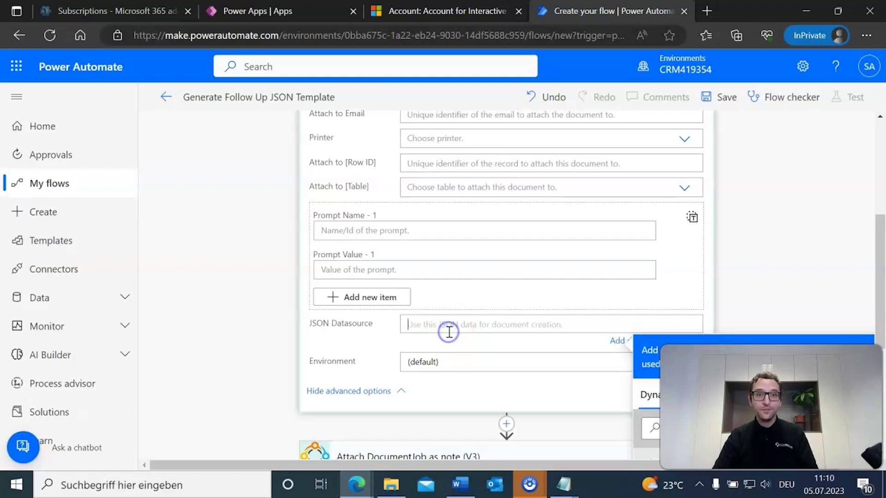
- Open the JSONData file from the JSONVideo folder in Notepad
click(385, 485)
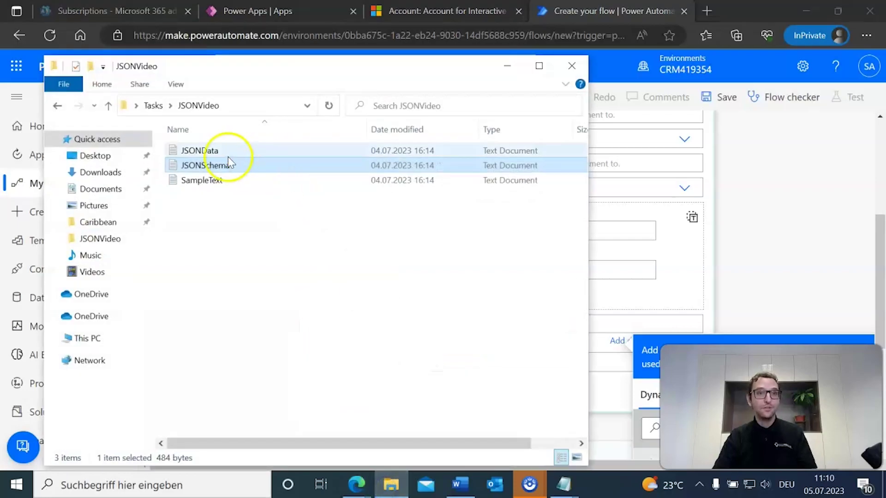
click(227, 155)
double_click(227, 156)
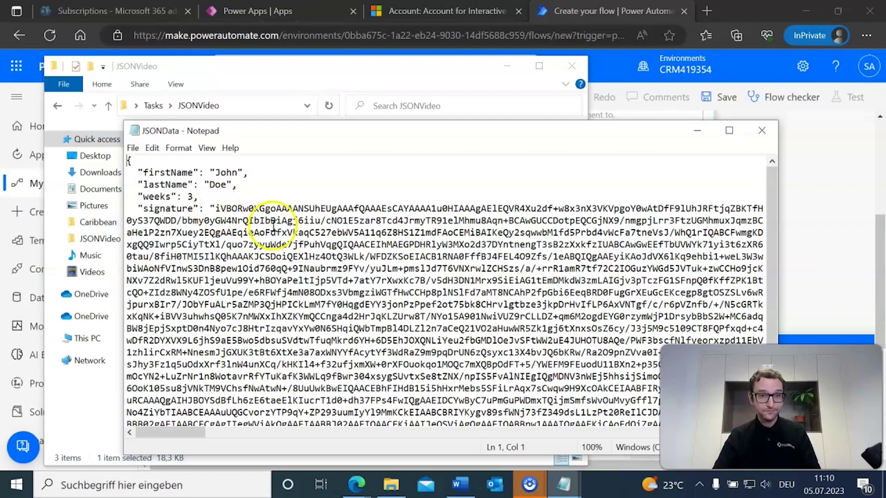
- Review the firstName, lastName, weeks and signature fields, then select all the JSON text
drag(215, 208, 360, 353)
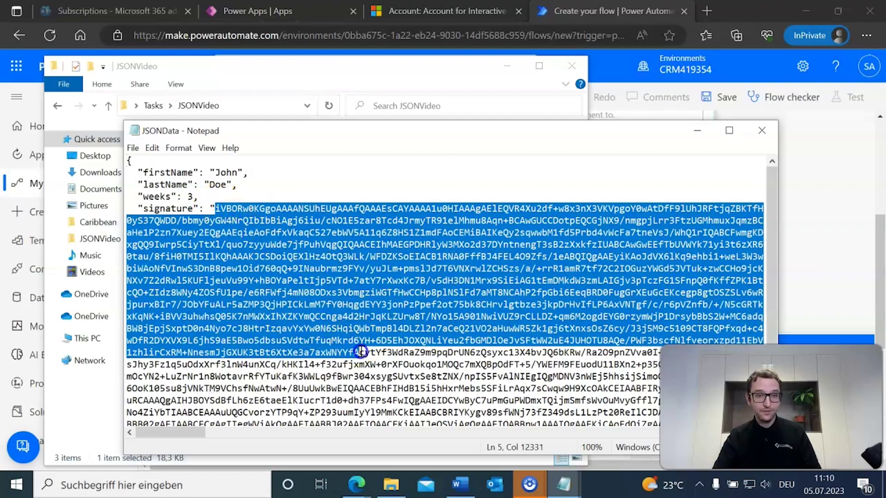
click(323, 225)
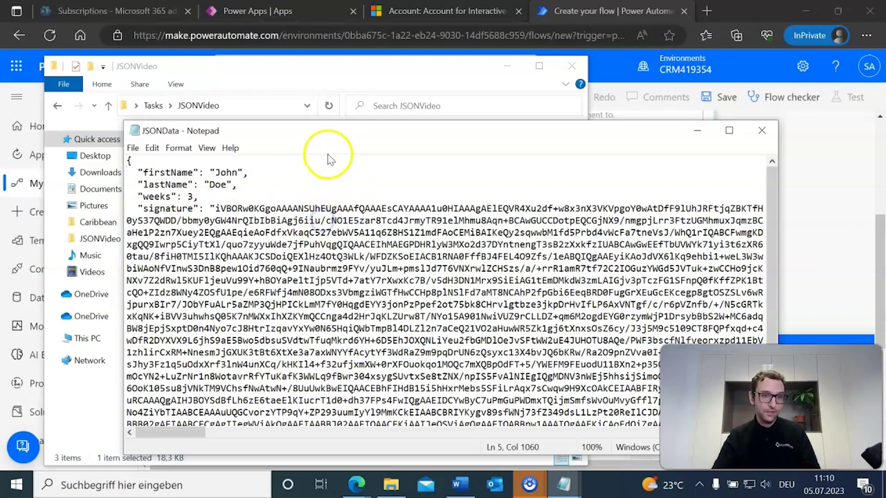
click(311, 177)
click(170, 174)
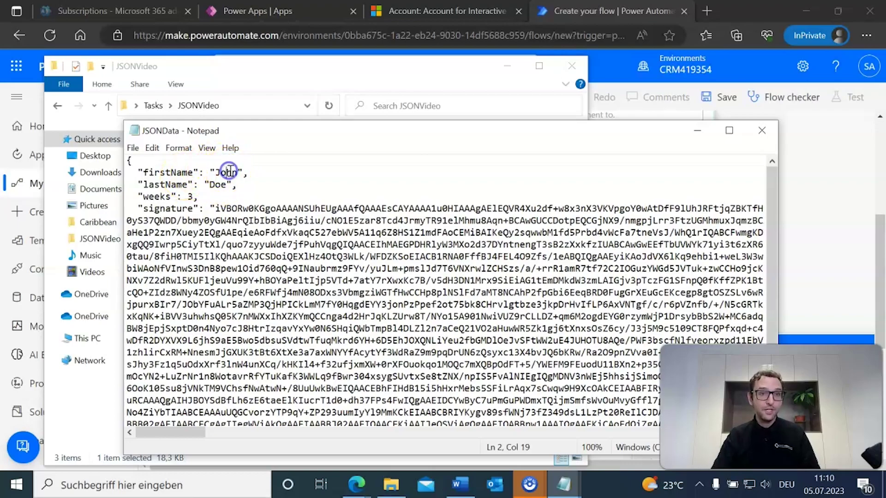
click(173, 189)
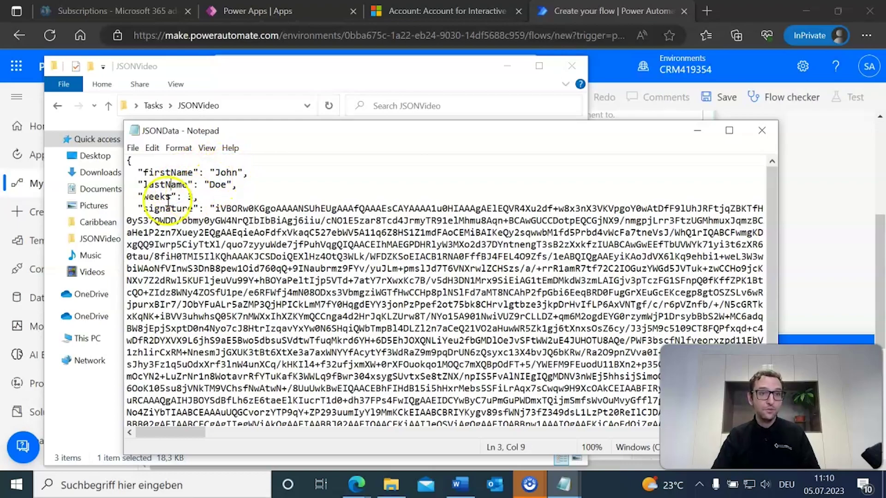
click(166, 196)
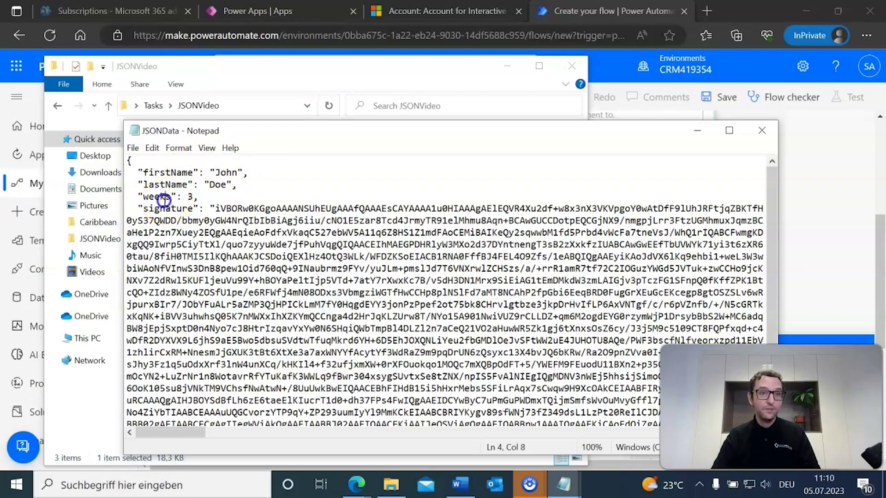
click(250, 220)
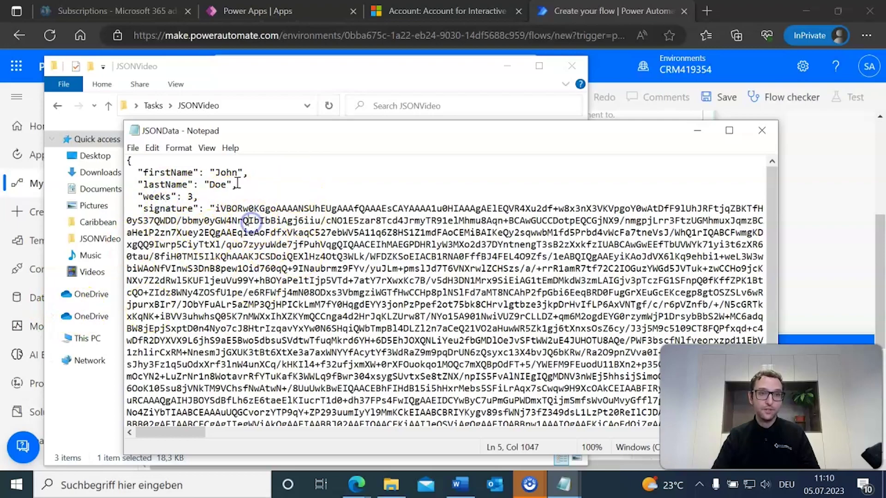
click(255, 229)
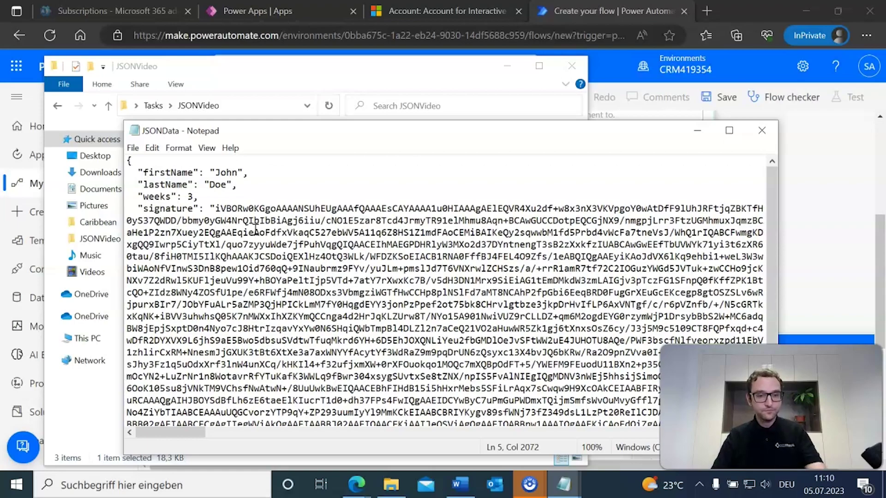
key(ctrl+a)
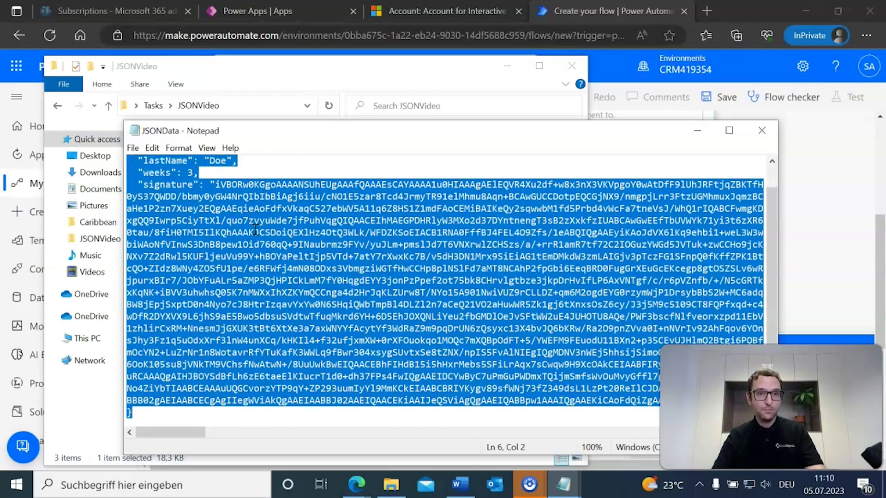
- Paste the JSONData contents into the JSON Datasource field
click(696, 130)
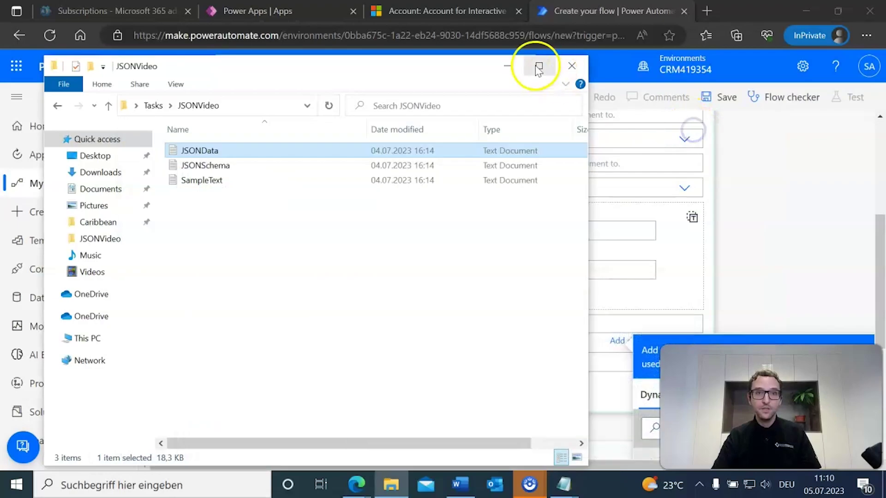
click(509, 67)
click(457, 326)
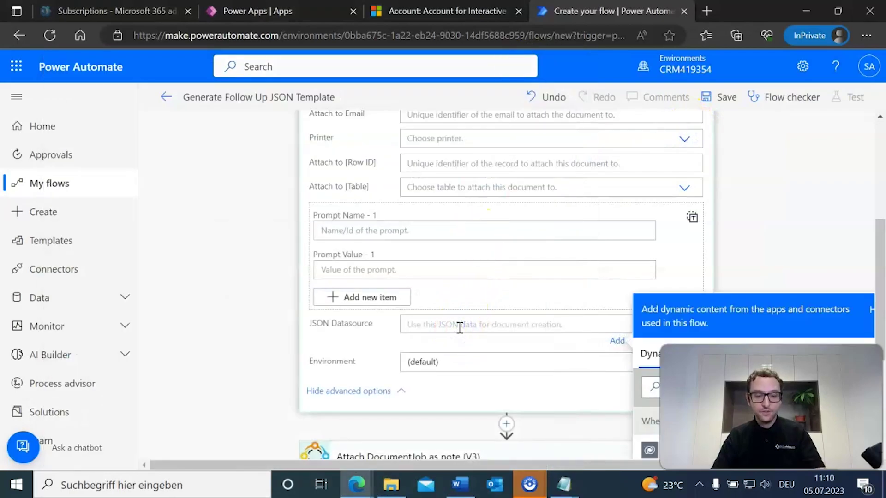
key(ctrl+v)
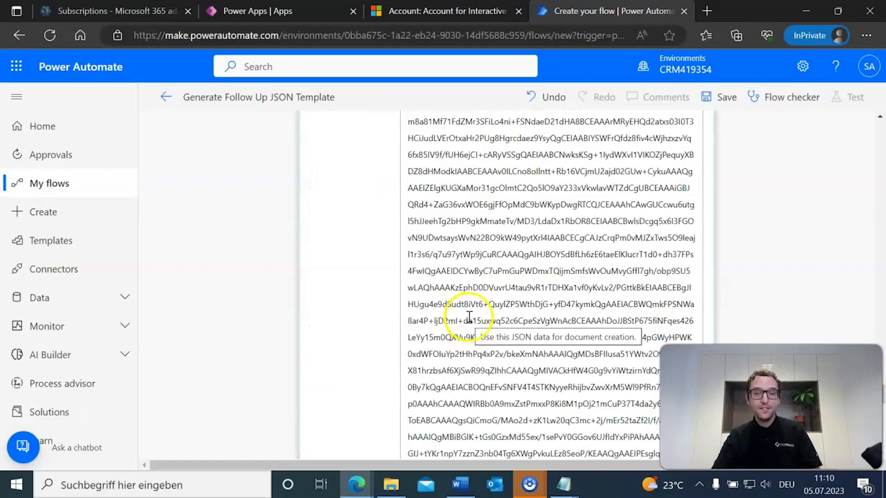
scroll(347, 252, down, 15)
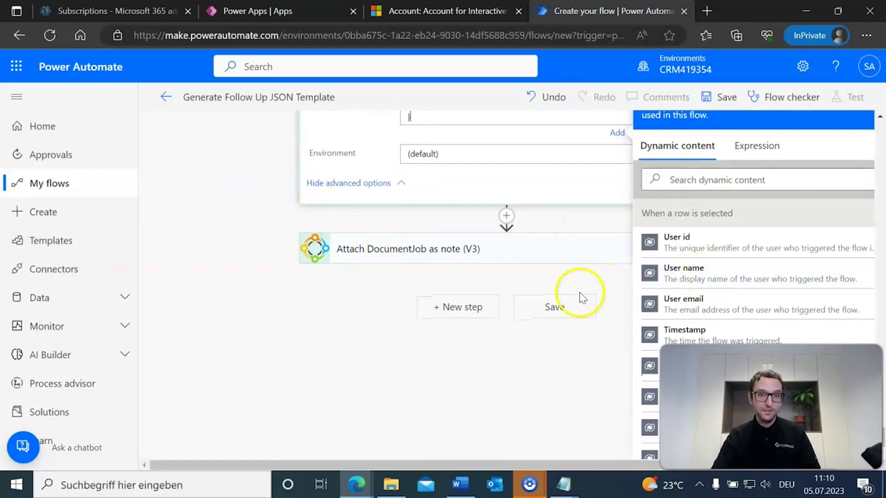
- Save the flow and scroll up to check the pasted JSON
click(580, 307)
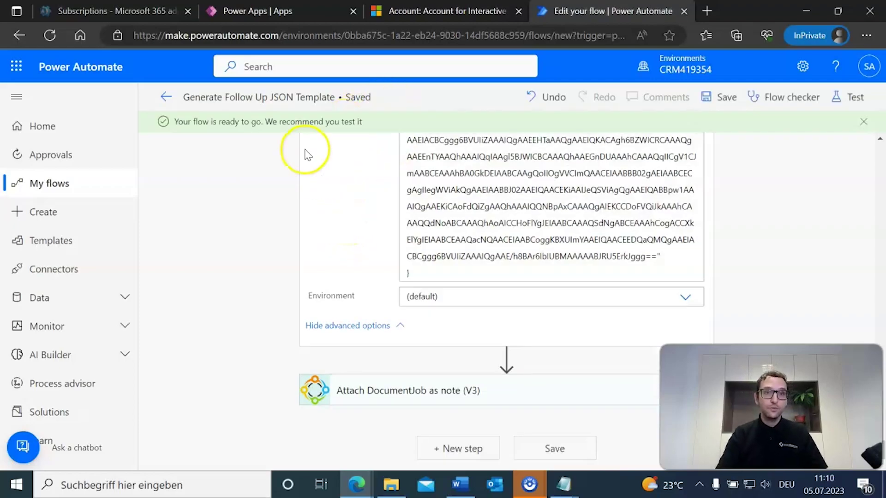
scroll(346, 217, up, 6)
scroll(346, 217, up, 10)
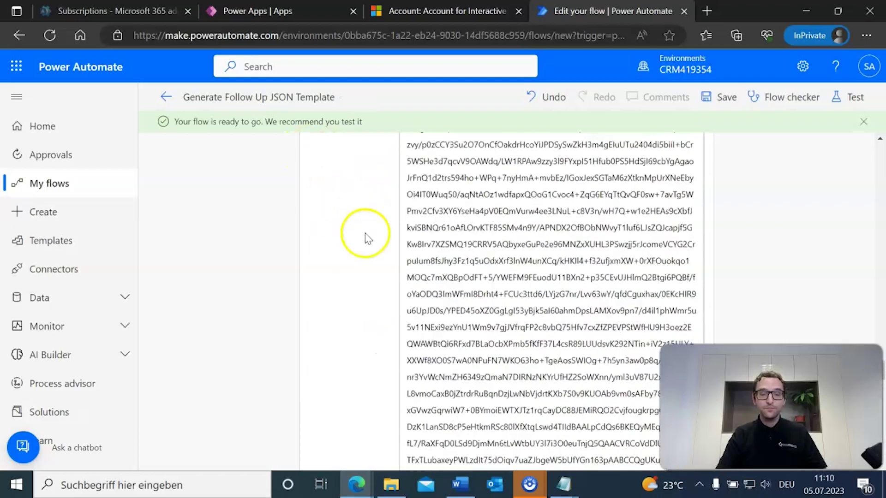
scroll(396, 211, up, 10)
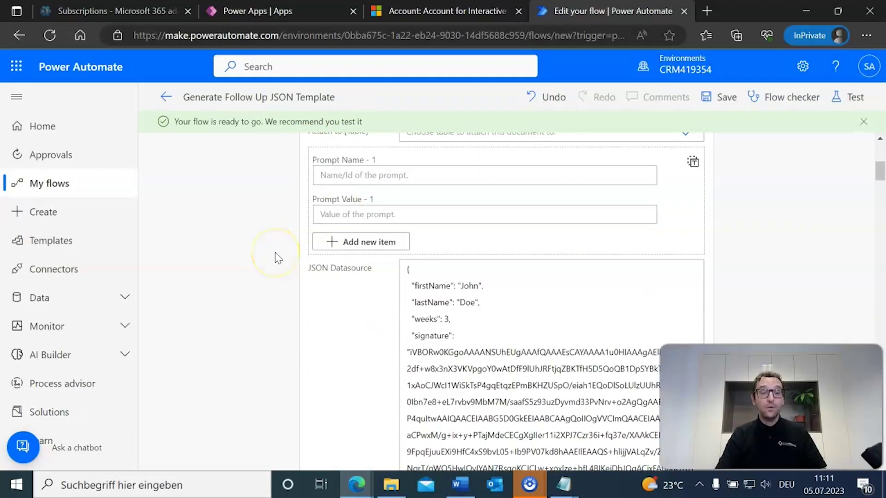
- Switch back to the A. Datum Corporation account tab and reload the page
click(445, 7)
click(408, 30)
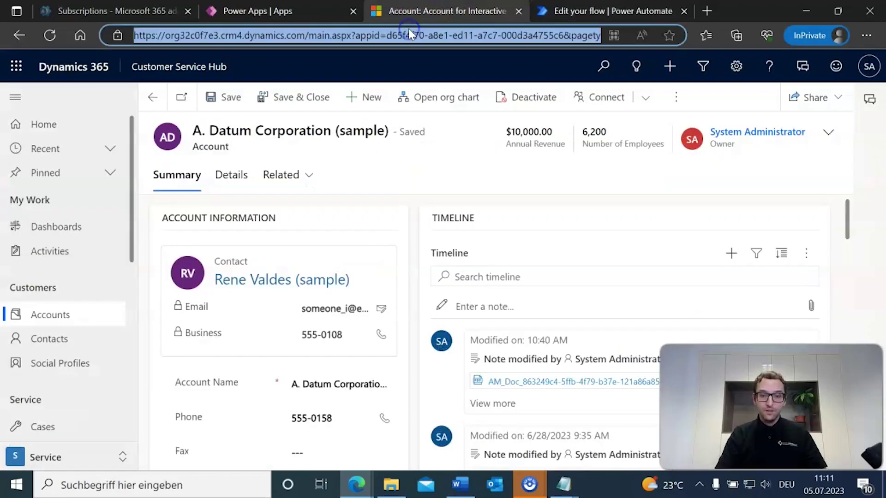
key(Return)
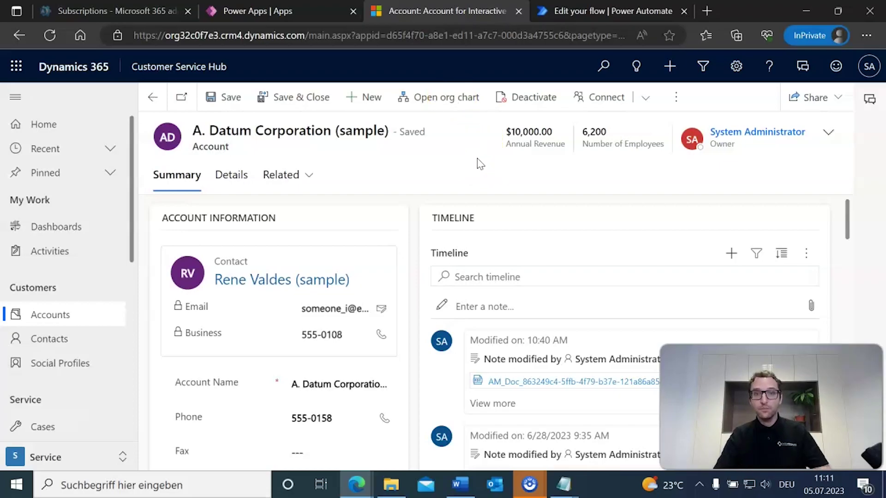
click(467, 170)
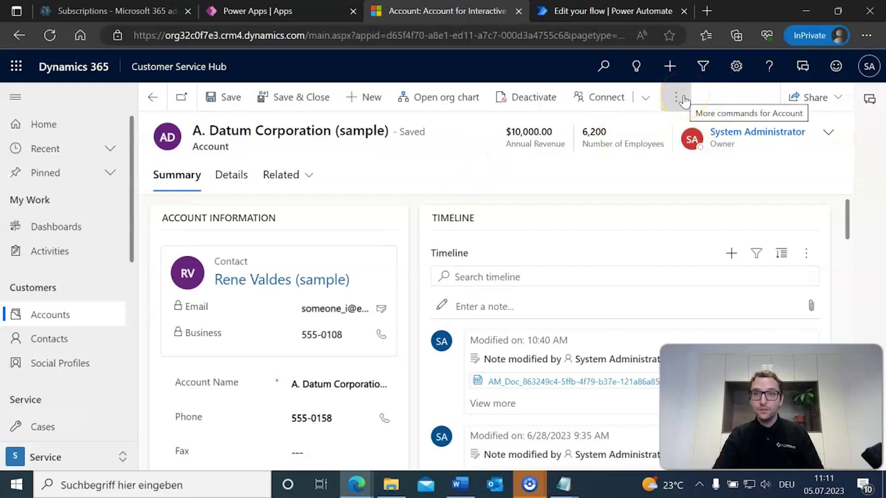
- From More commands > Flow, launch Generate Follow Up JSON Template for the account
click(677, 98)
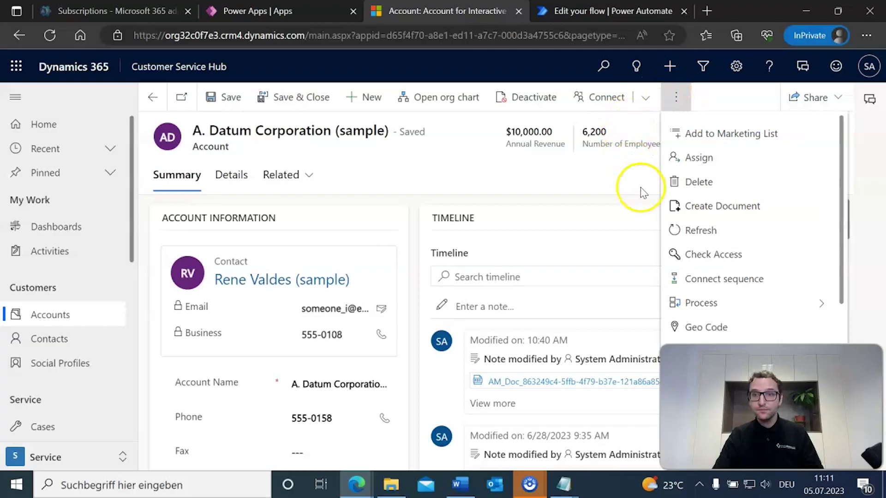
scroll(751, 171, down, 2)
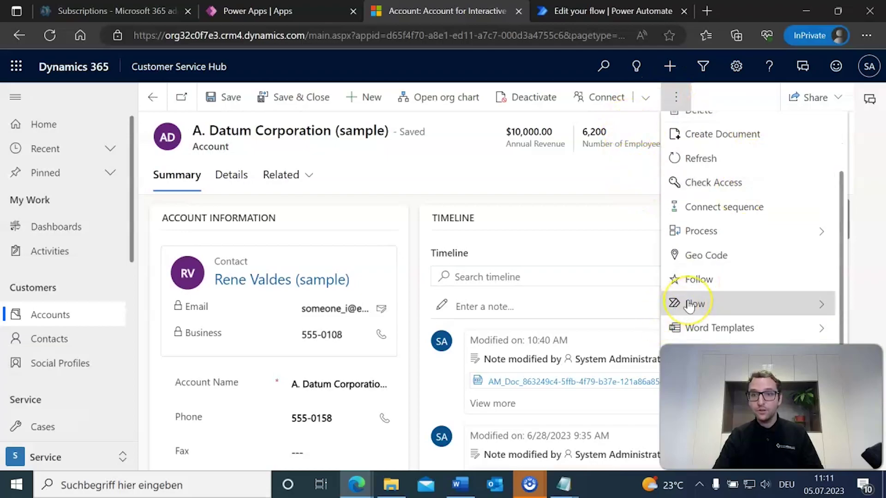
click(689, 305)
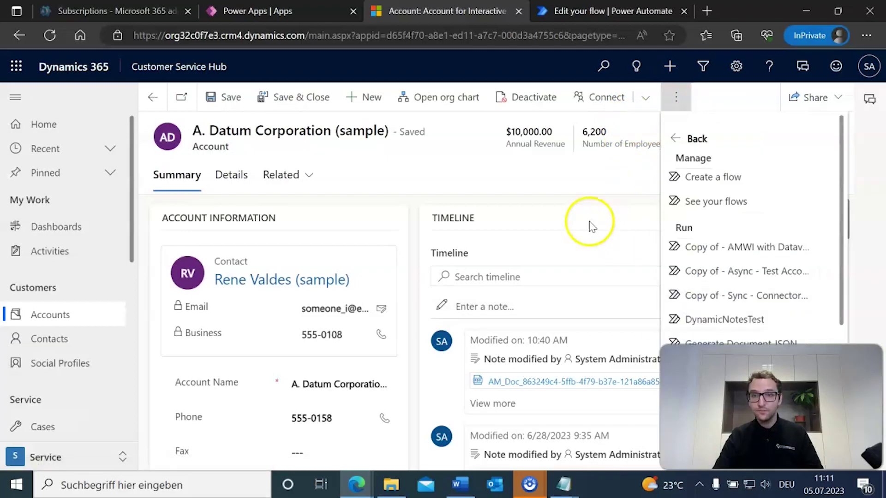
scroll(801, 162, down, 1)
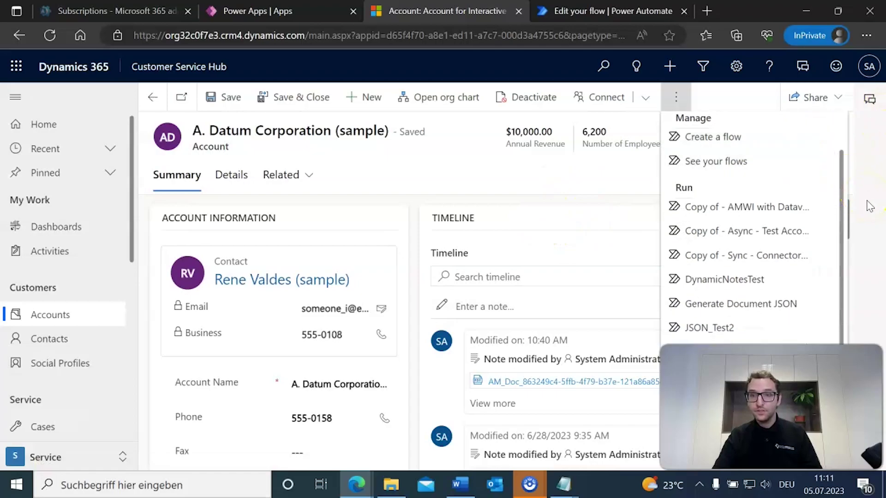
click(647, 13)
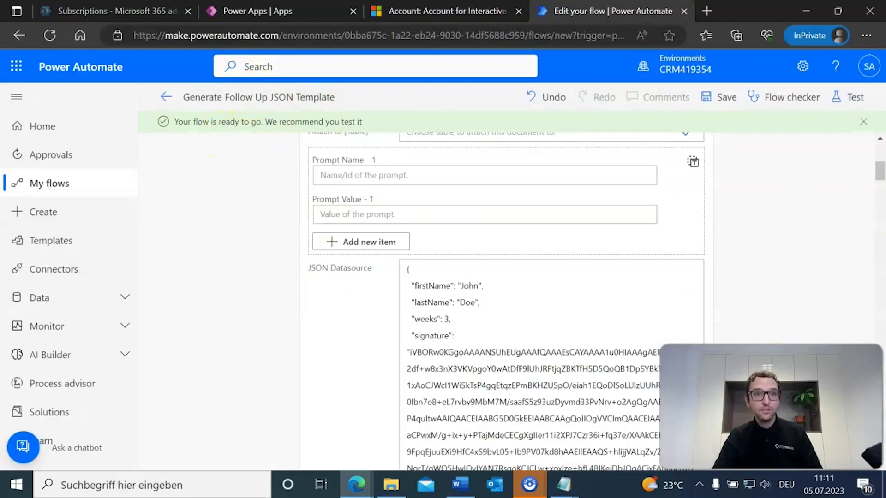
click(470, 10)
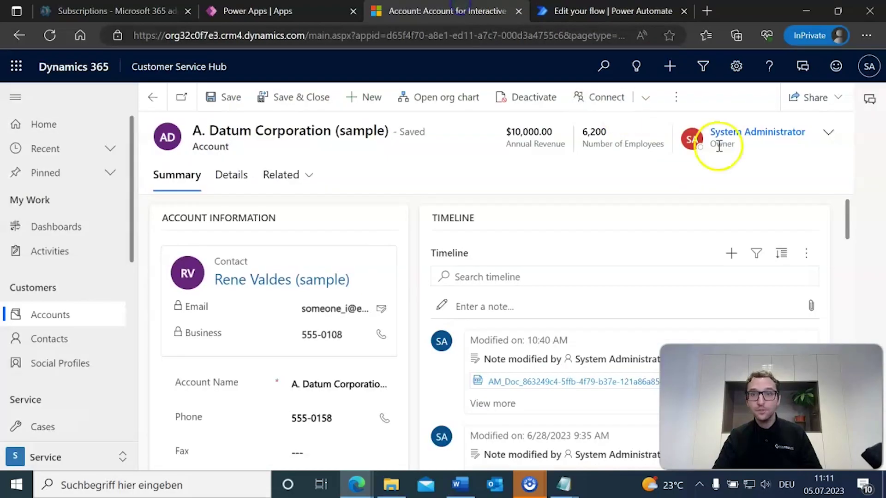
click(674, 94)
scroll(713, 281, down, 3)
click(692, 303)
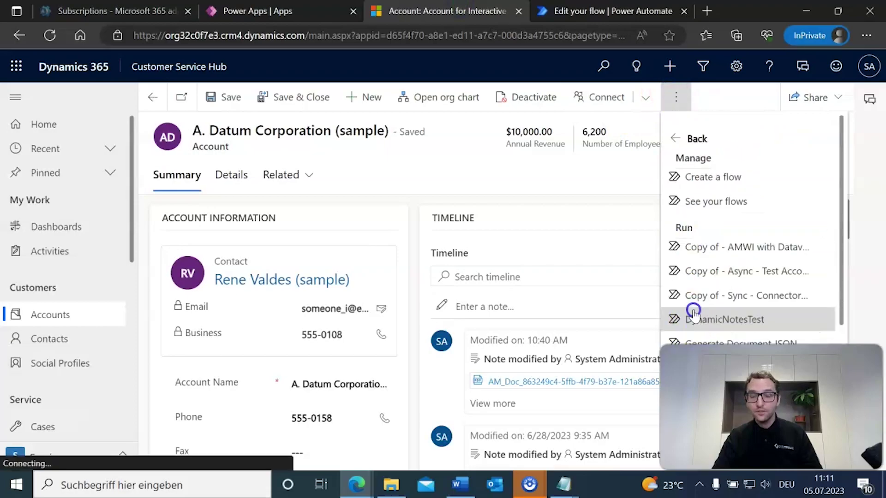
scroll(706, 235, down, 1)
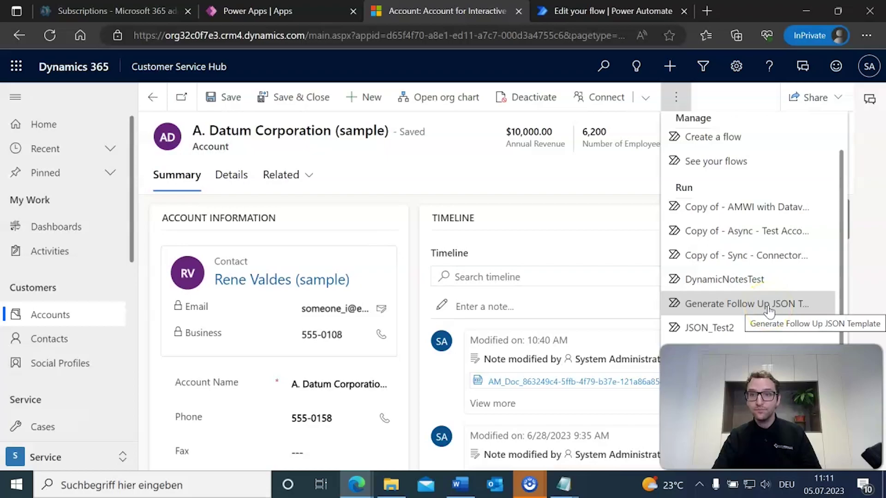
click(767, 305)
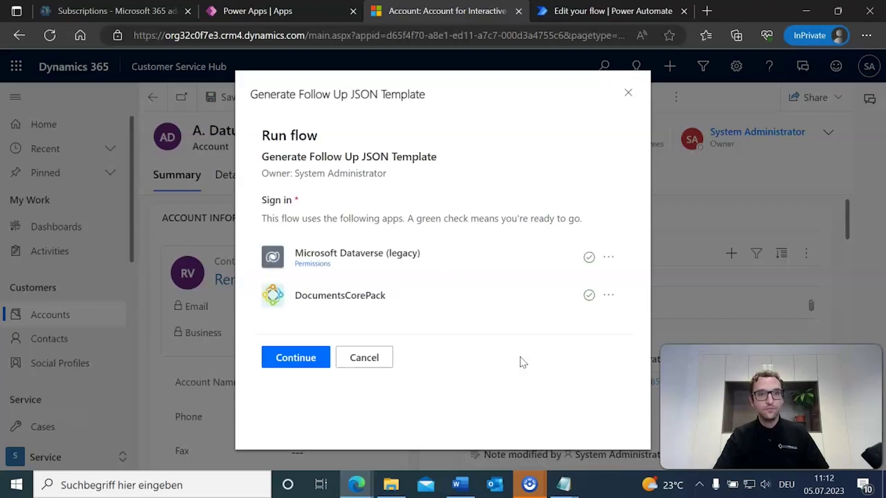
- Continue past the connections, run the flow, and close the success message with Done
click(287, 359)
click(312, 277)
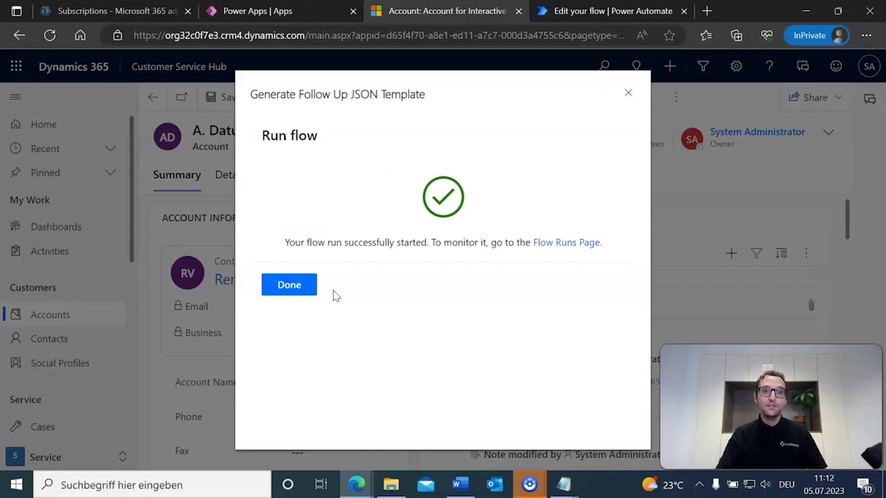
click(313, 289)
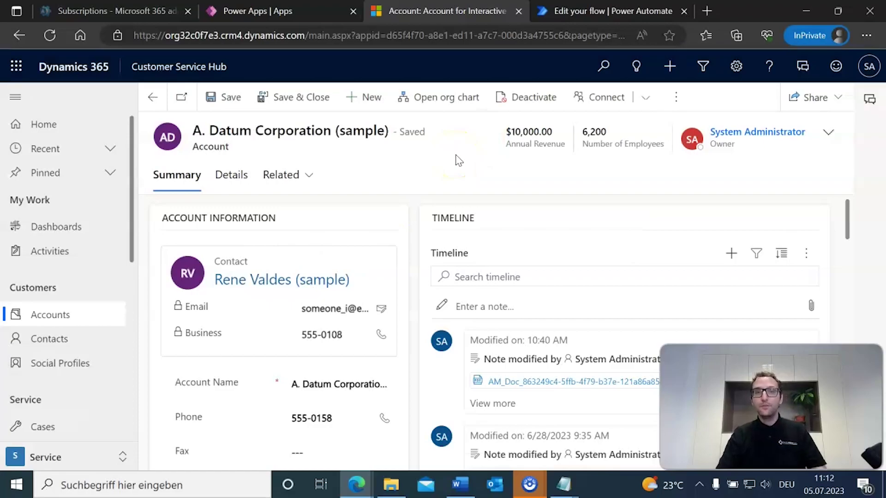
- Reload the account, then preview, download and open JSON Template.pdf from the timeline note
click(457, 35)
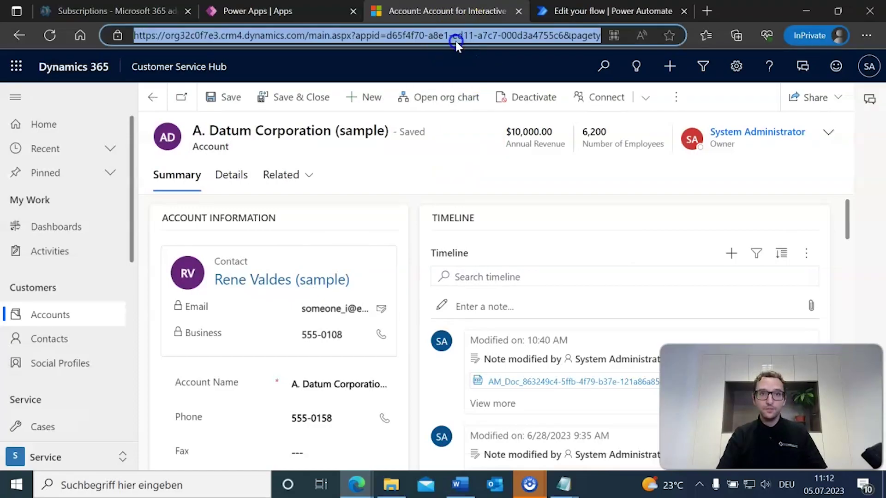
key(Return)
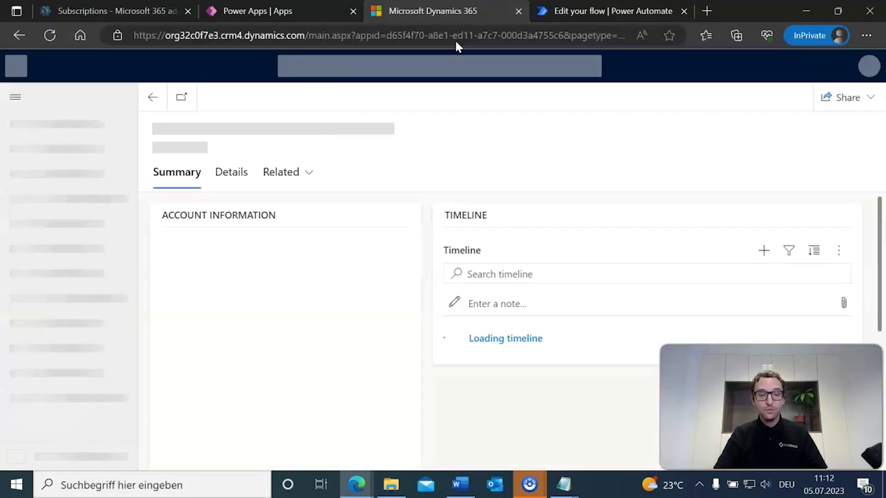
click(452, 207)
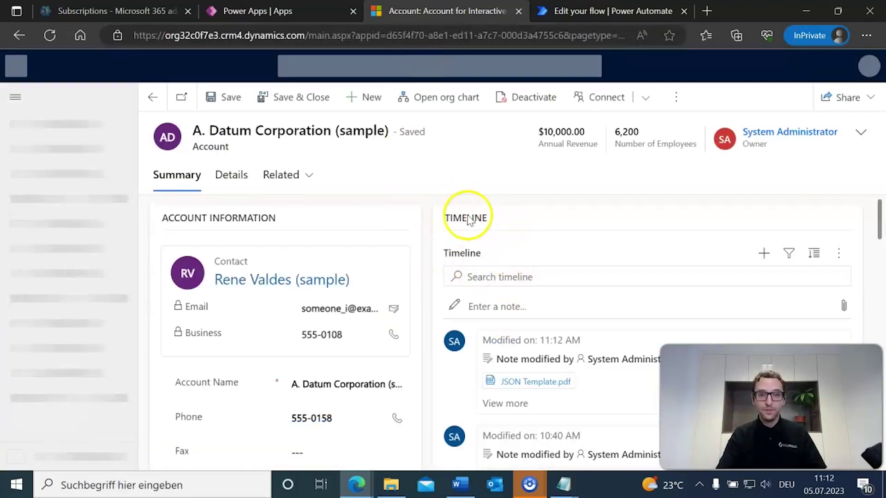
scroll(484, 222, down, 2)
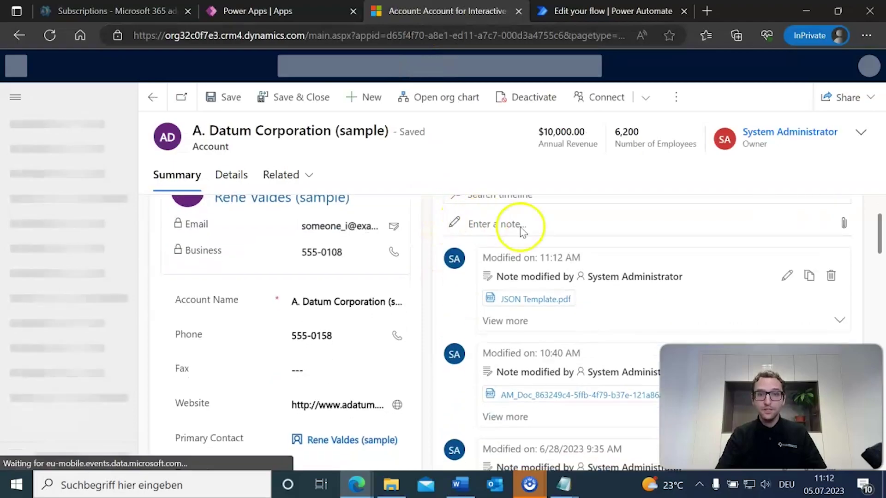
click(513, 304)
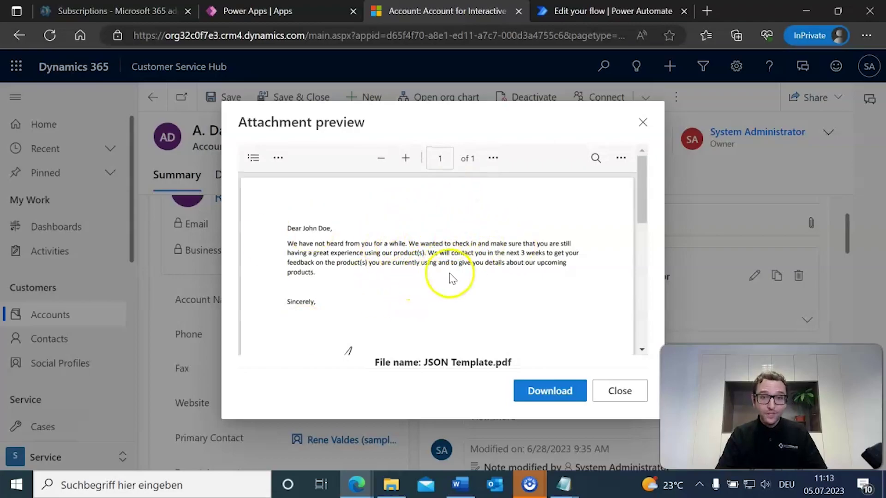
click(537, 389)
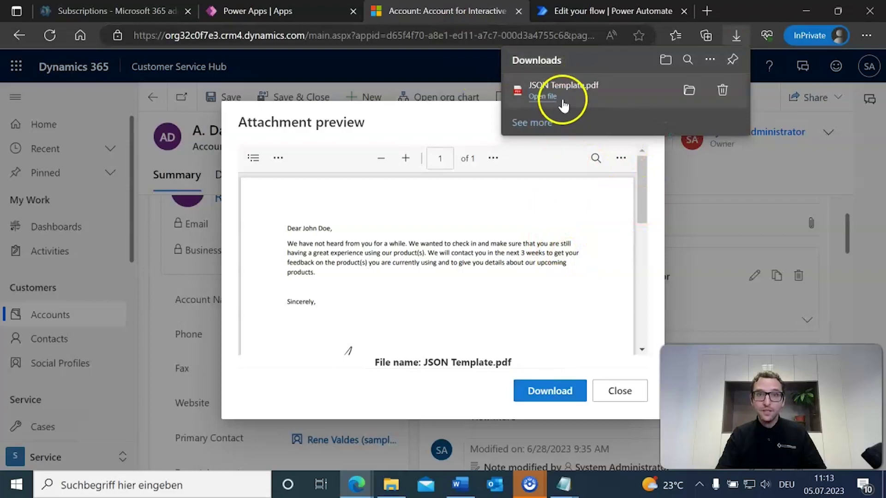
click(561, 90)
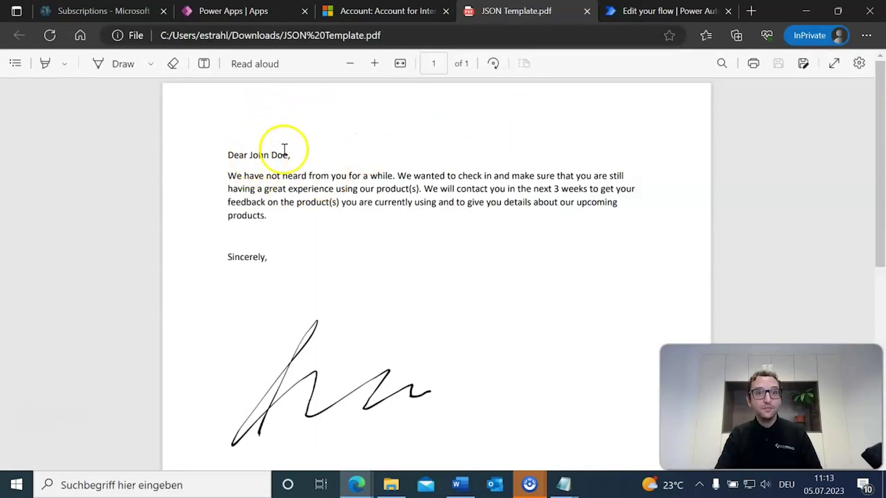
double_click(556, 190)
click(437, 273)
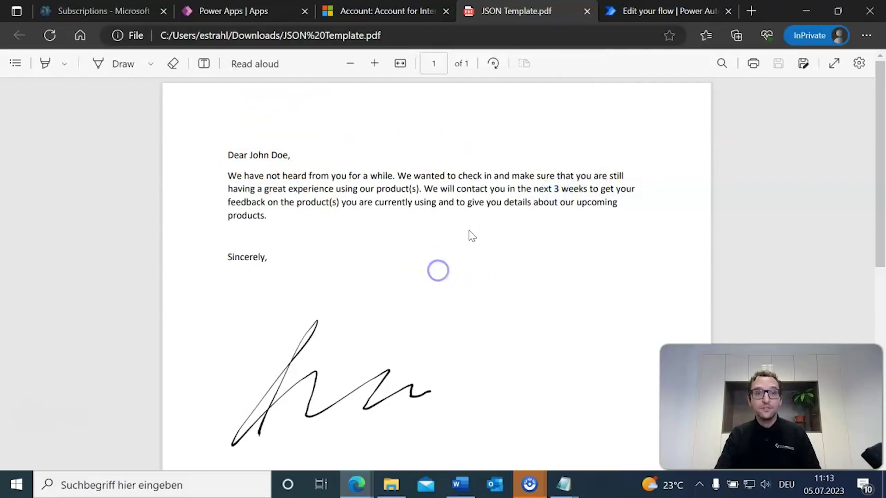
scroll(469, 234, down, 3)
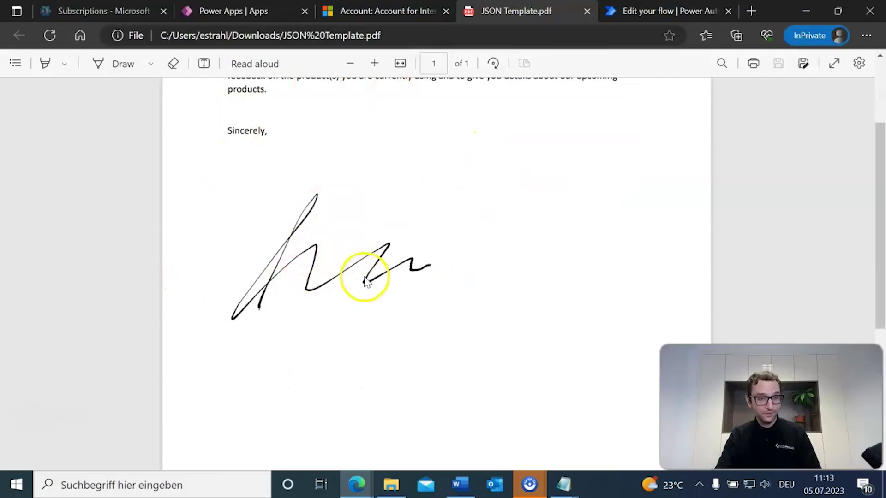
scroll(400, 277, up, 2)
scroll(399, 277, up, 1)
scroll(427, 277, down, 1)
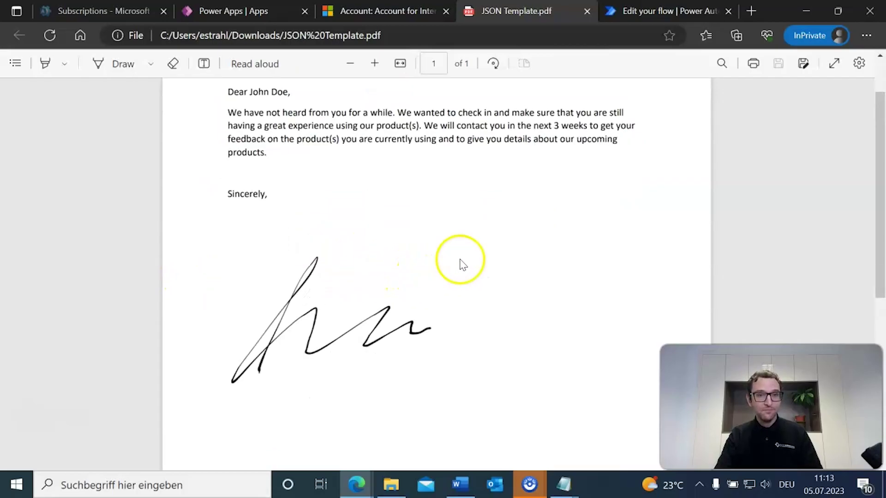
scroll(461, 263, up, 1)
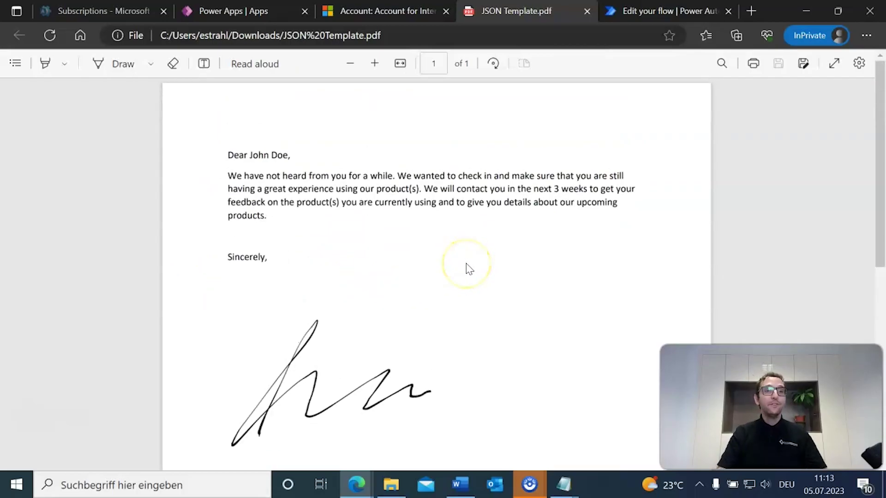